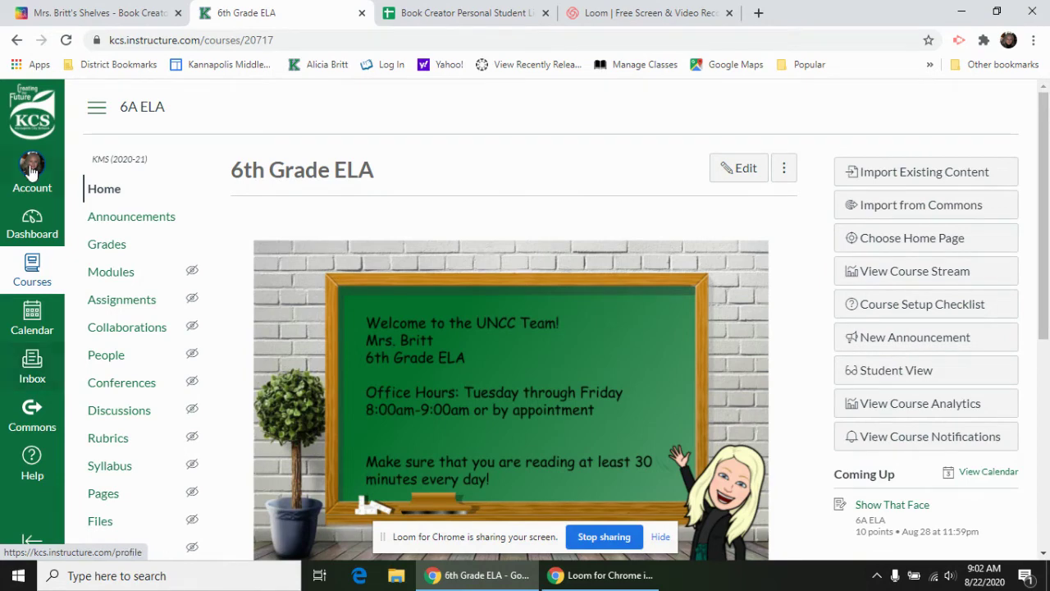
Go to the Book Creator library and start a new book.
left_click(56, 22)
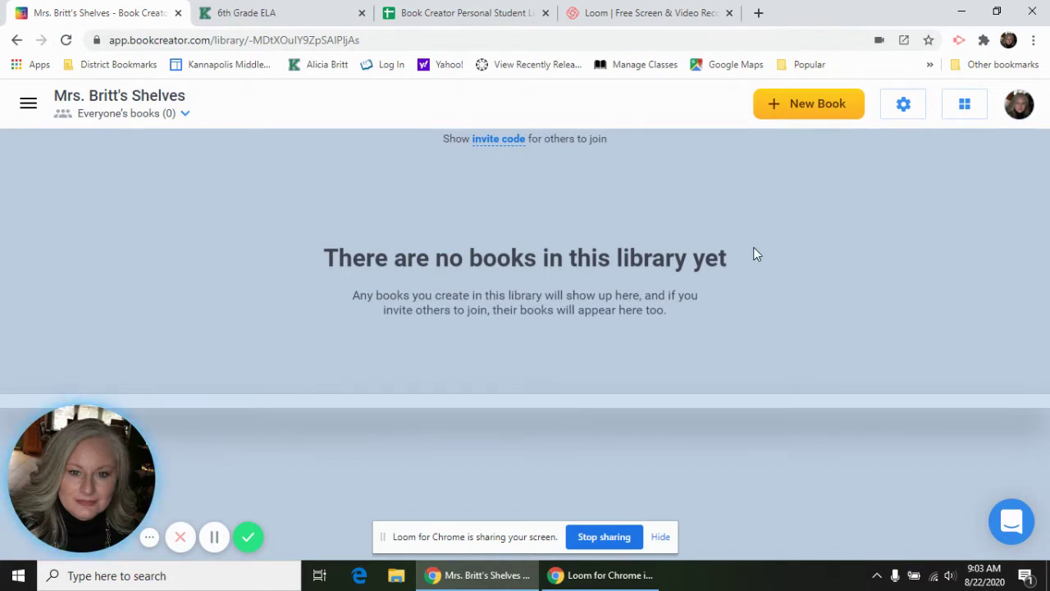
left_click(817, 114)
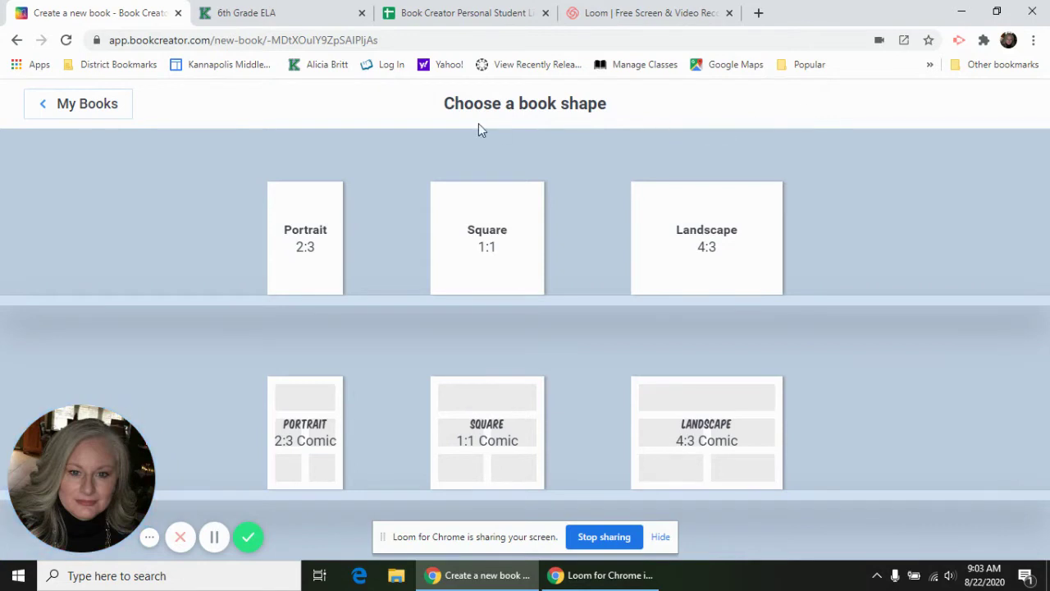
Create a Portrait 2:3 book and bring up the add-content menu on its cover.
left_click(312, 241)
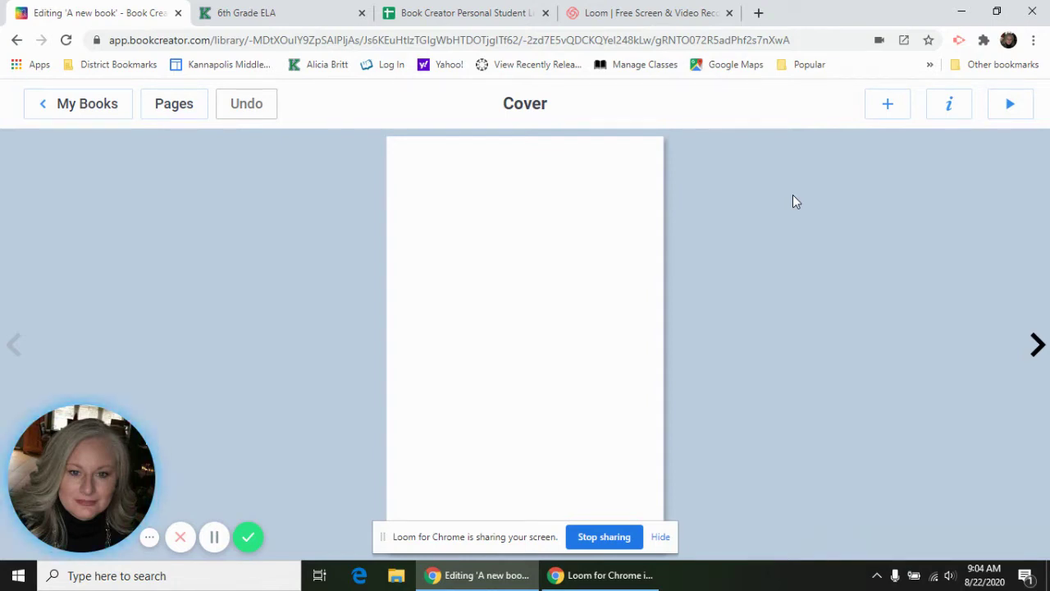
left_click(886, 106)
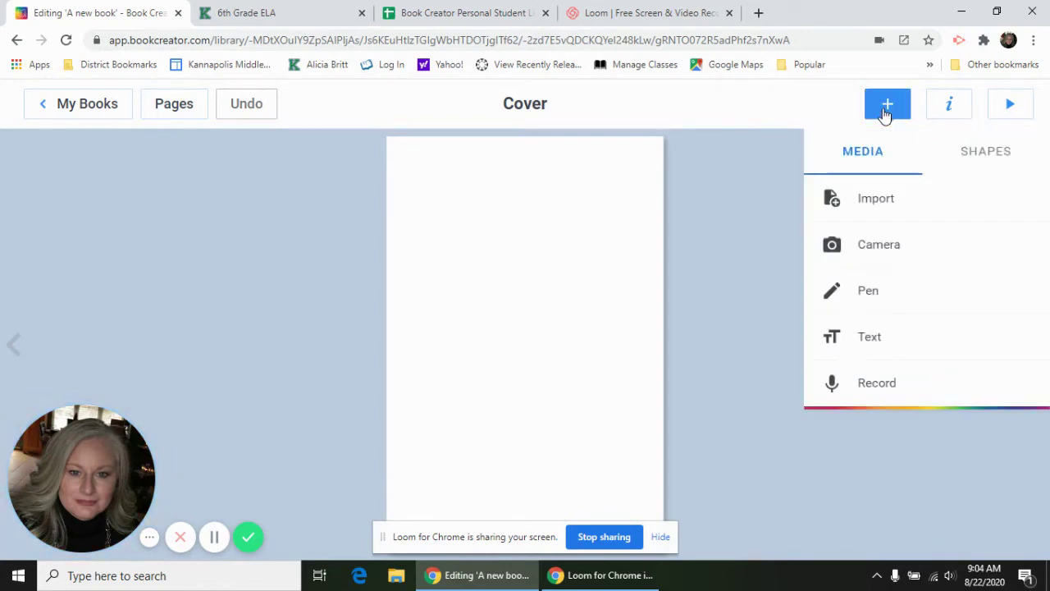
Add a cover text box reading the teacher's name followed by 'Digital Daybook'.
left_click(849, 342)
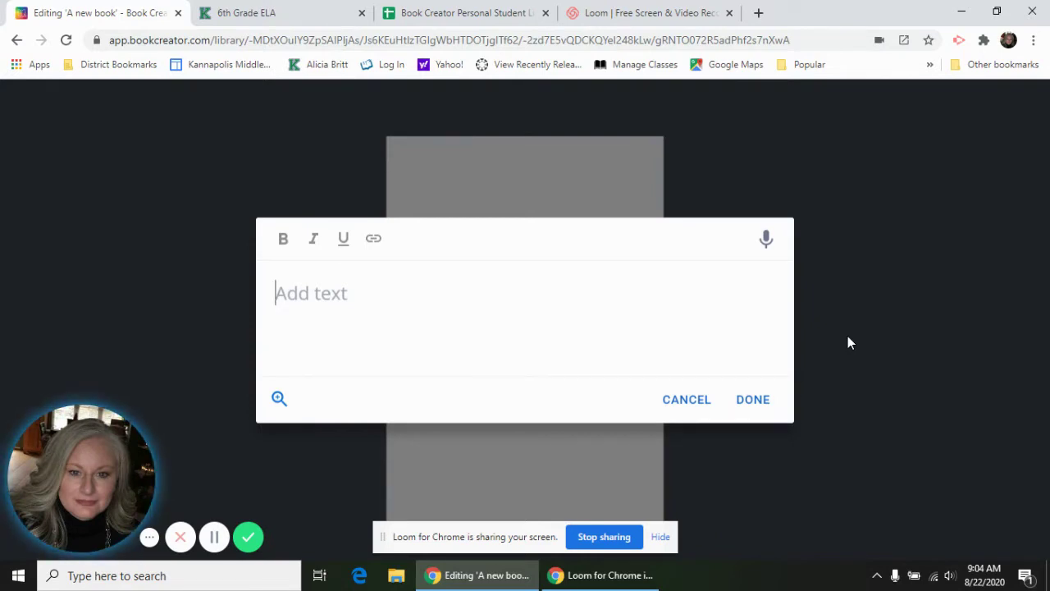
type("Mrs. ")
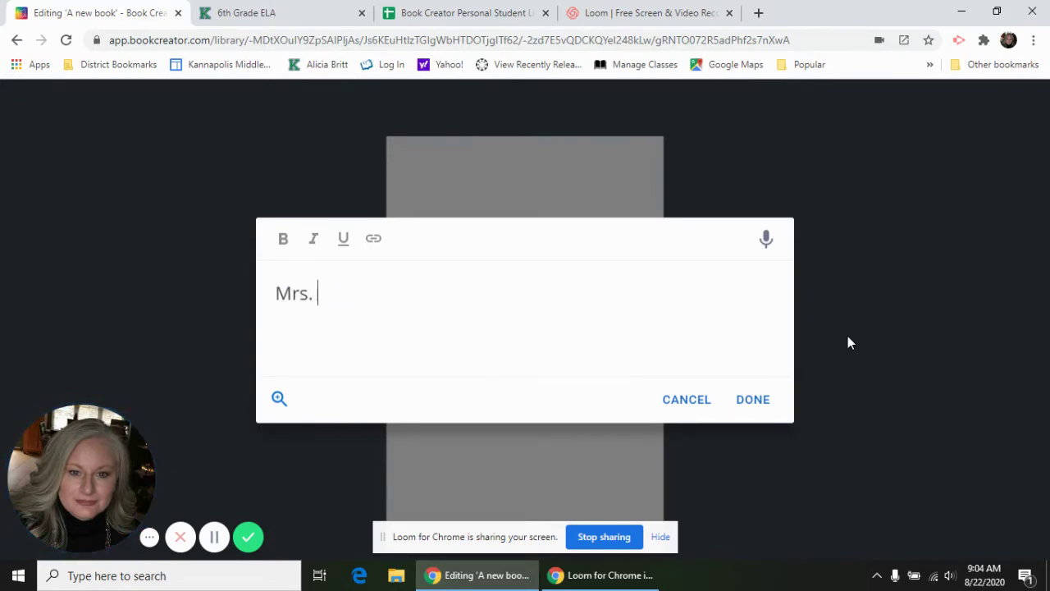
type("Britt's")
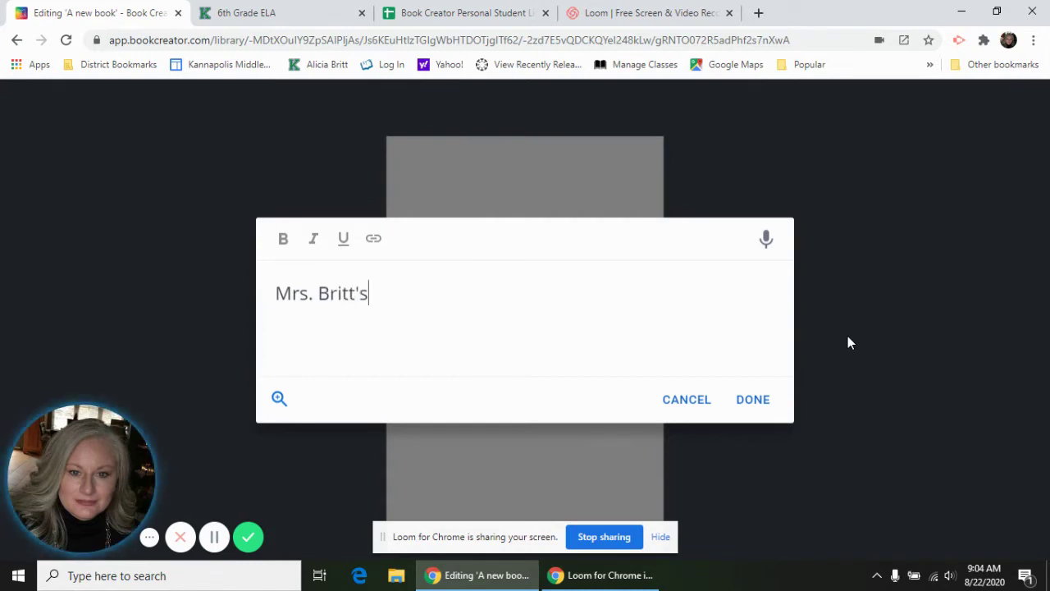
type(" Digital Daybook")
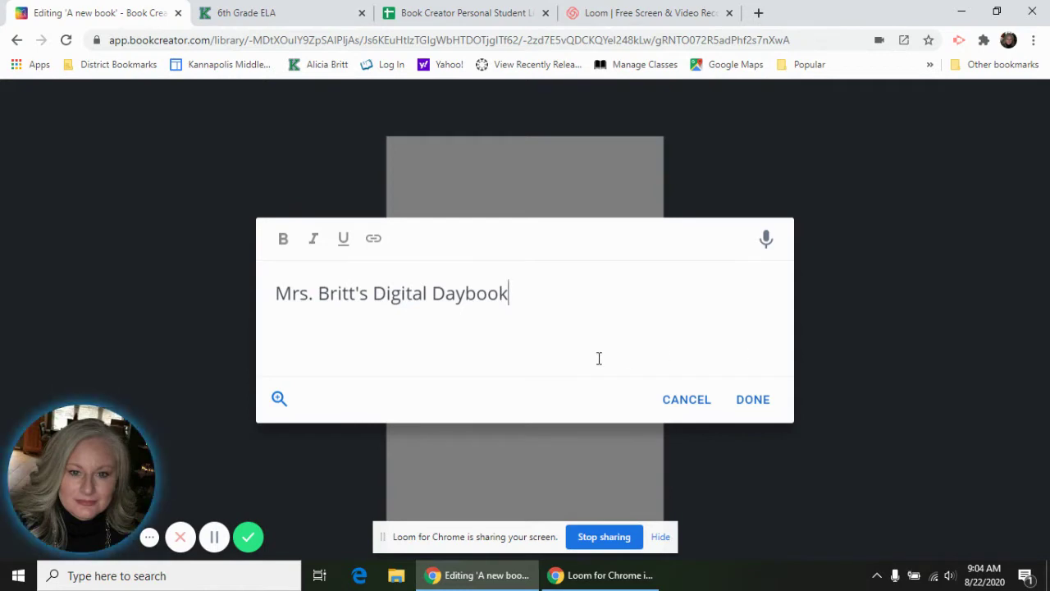
left_click(276, 402)
left_click(276, 406)
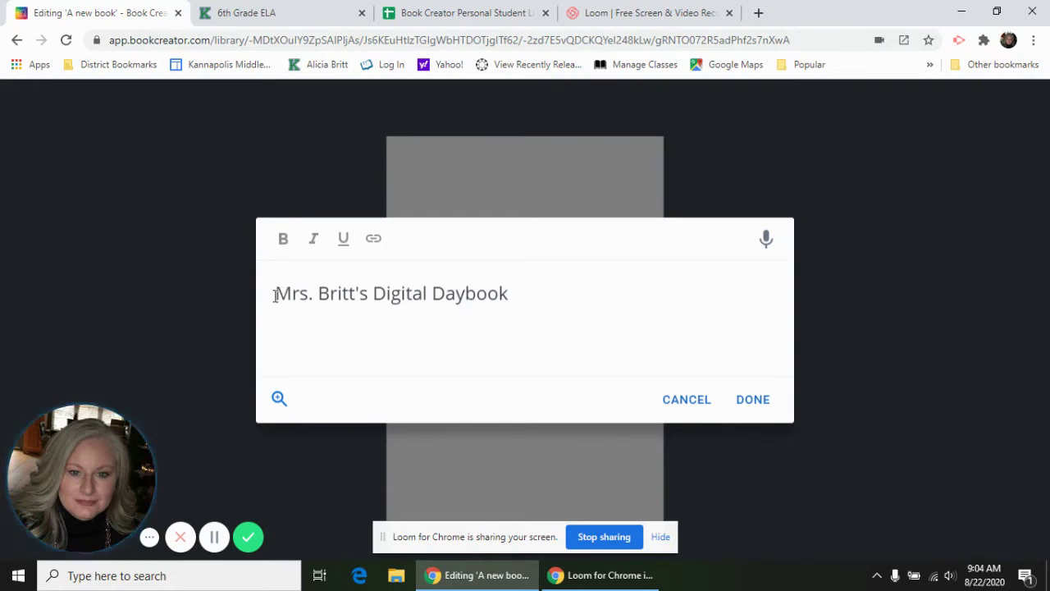
Make the whole title bold italic and place it on the cover.
left_click_drag(275, 292, 525, 280)
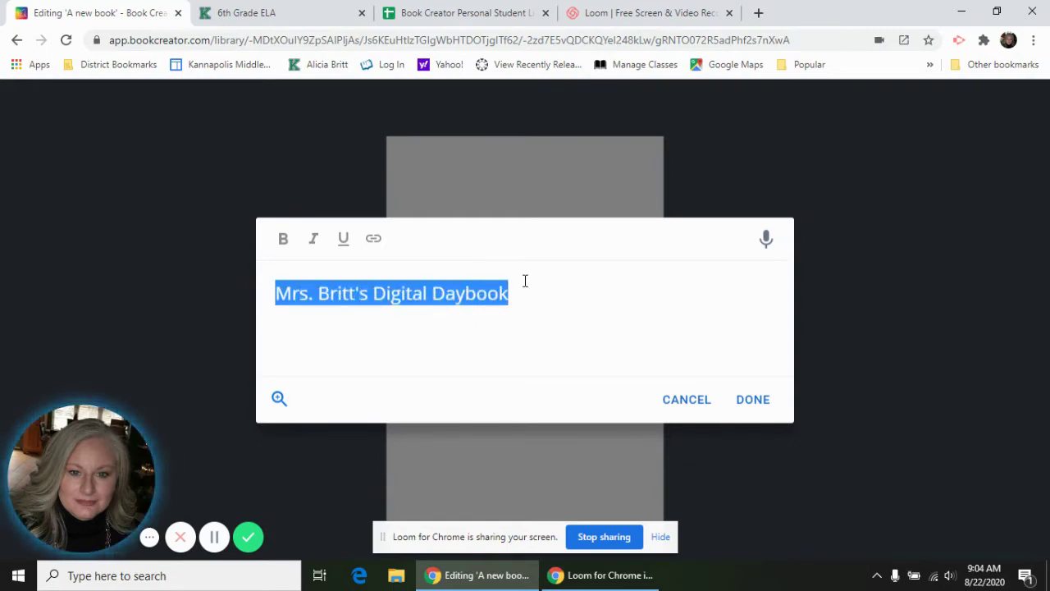
left_click(316, 241)
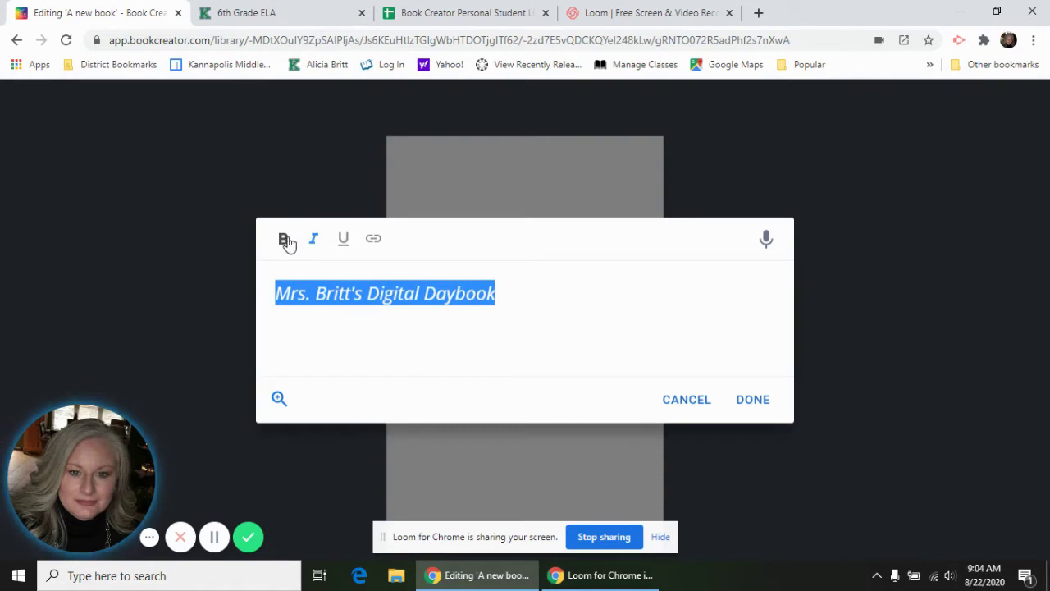
left_click(285, 240)
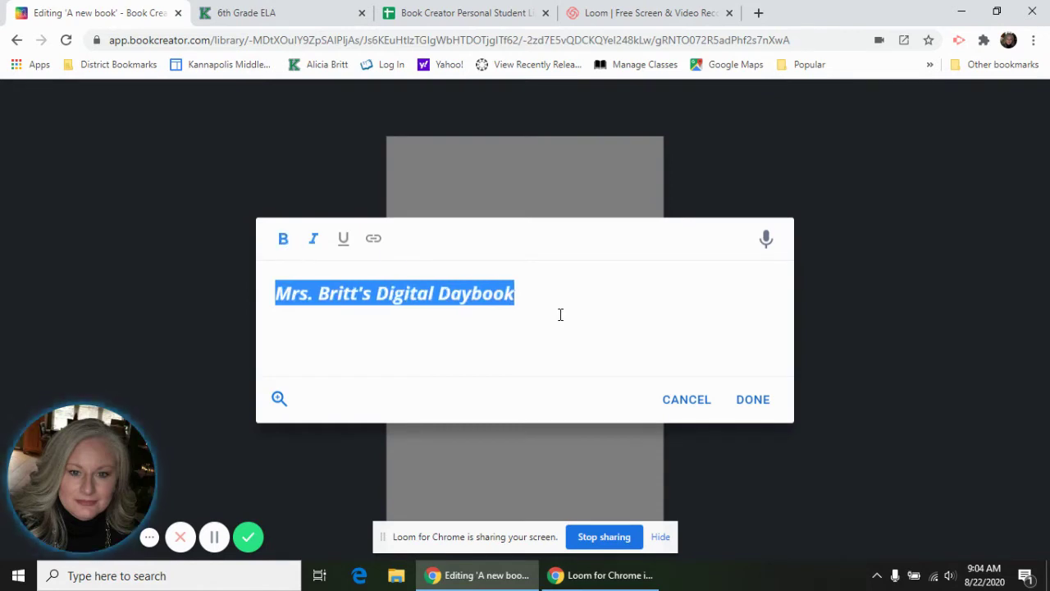
left_click(758, 402)
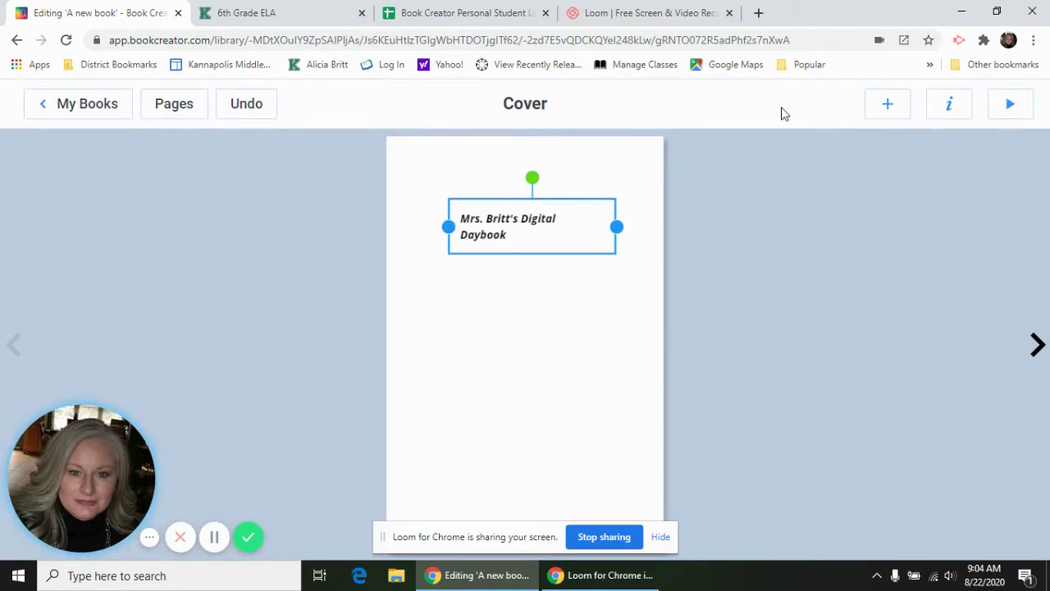
Move the title toward the top-left and tilt it about 25° counter-clockwise.
left_click(881, 111)
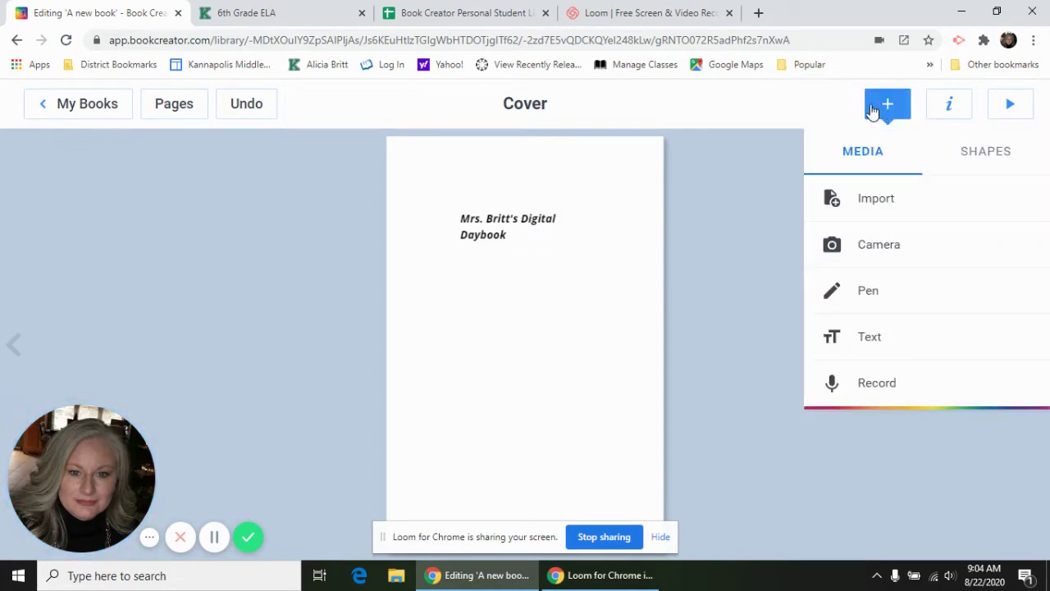
left_click(500, 210)
left_click(884, 106)
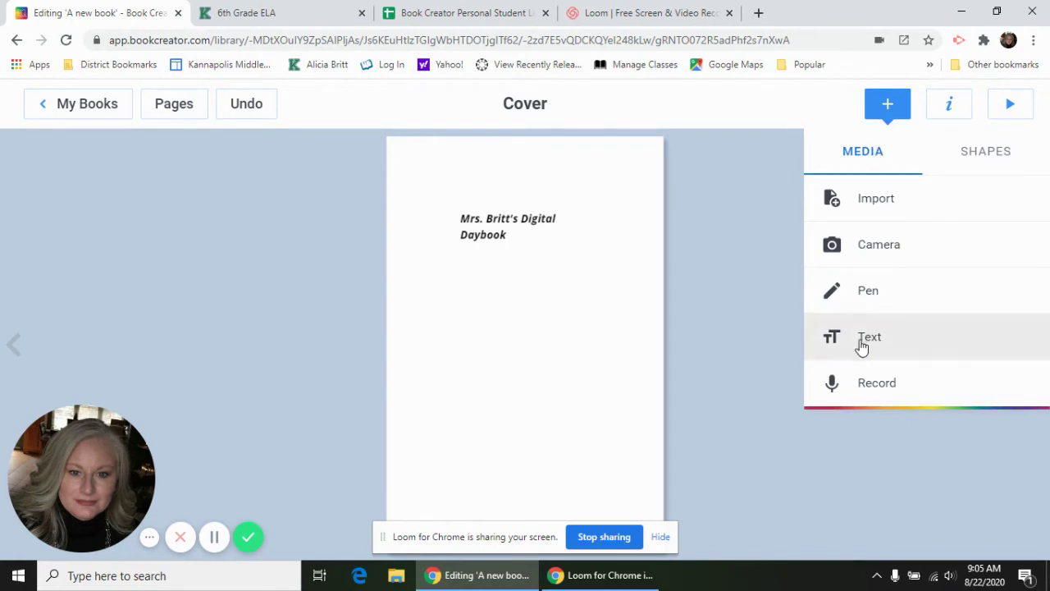
left_click(537, 205)
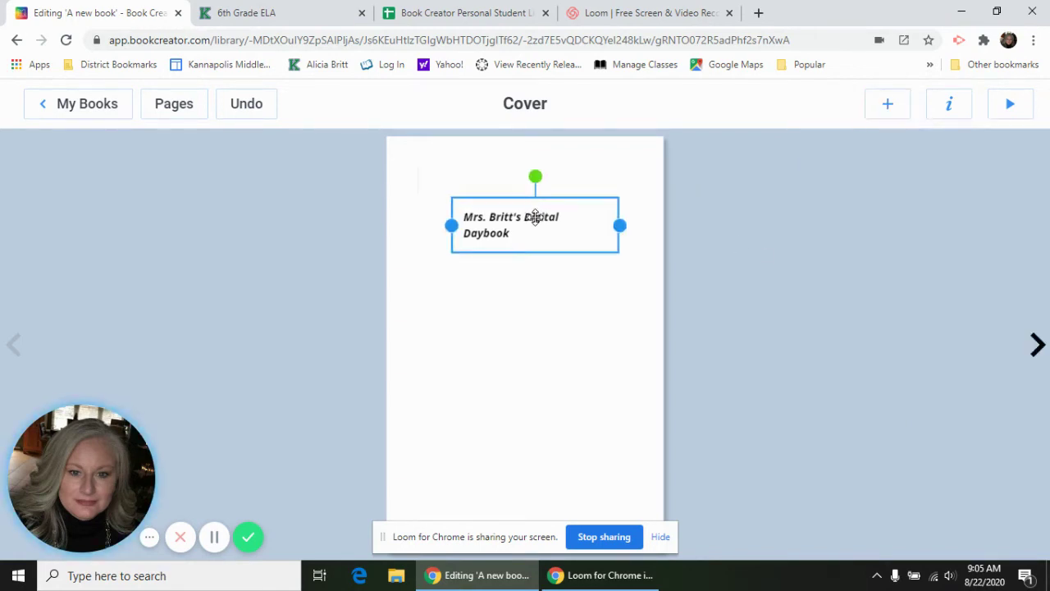
left_click_drag(535, 216, 527, 217)
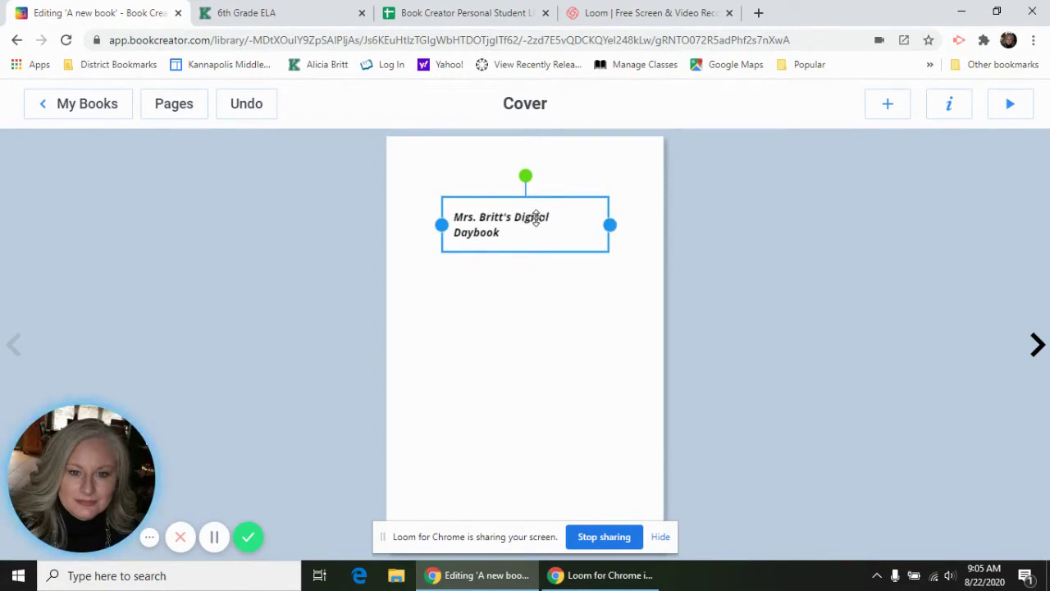
left_click_drag(535, 217, 500, 195)
left_click_drag(490, 154, 454, 152)
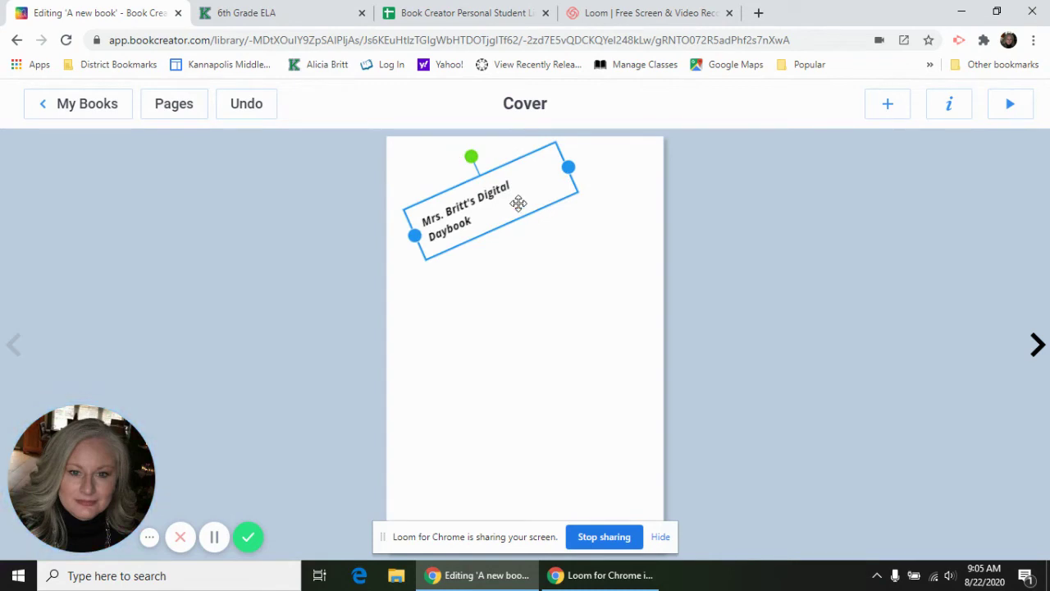
left_click_drag(517, 202, 504, 200)
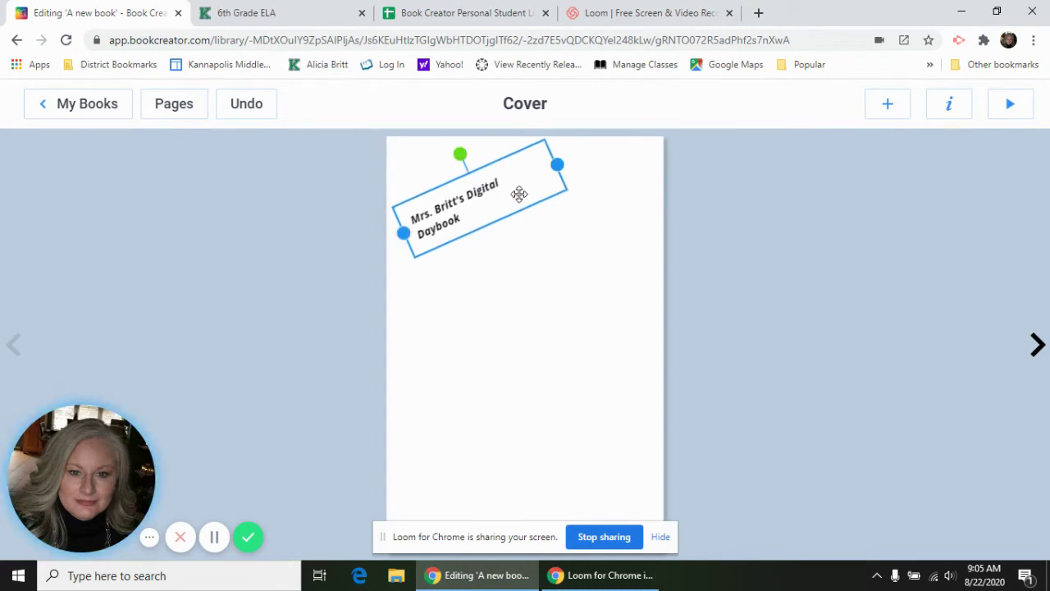
Widen the angled title box so the title fits on one line.
double_click(440, 228)
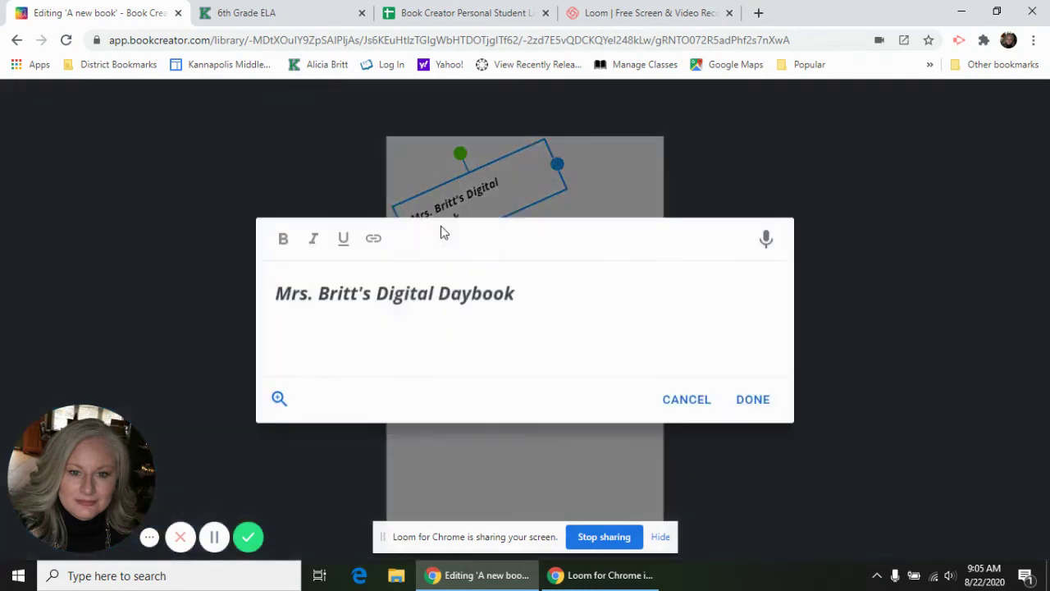
left_click(695, 402)
left_click_drag(557, 163, 498, 209)
left_click_drag(532, 176, 599, 156)
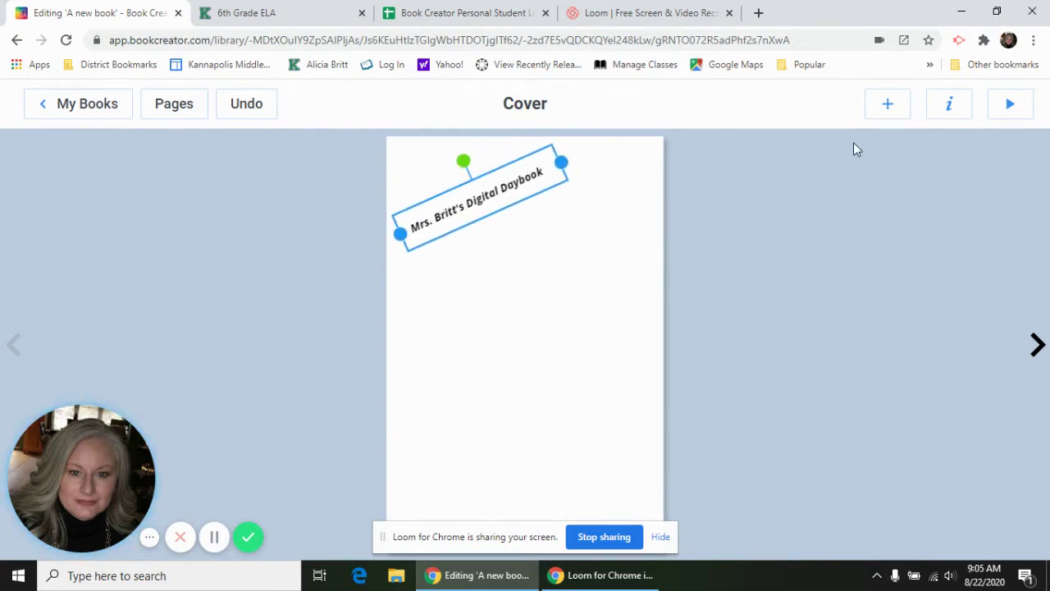
left_click(623, 319)
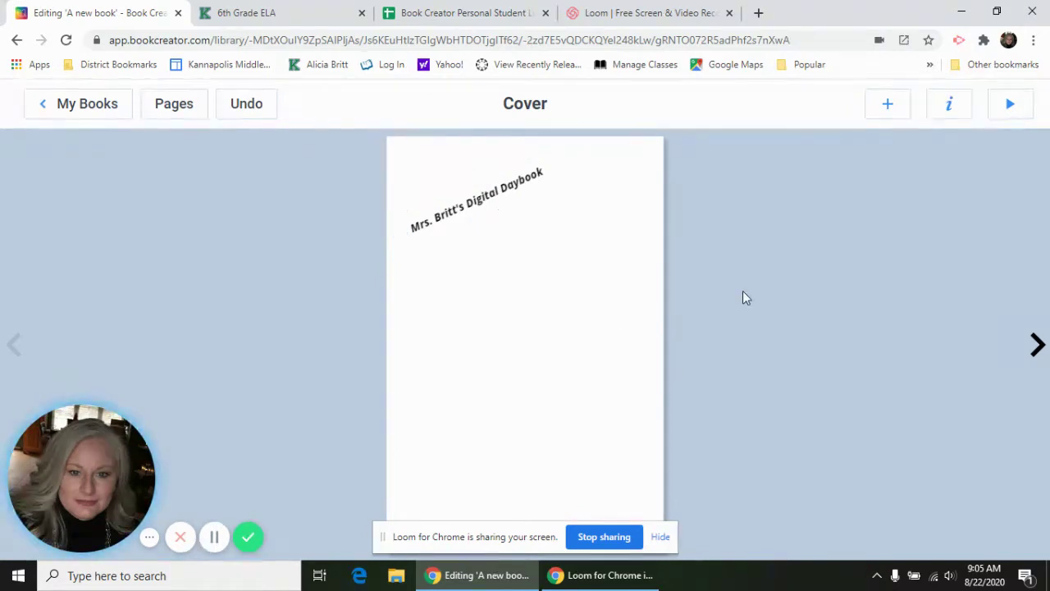
Try light blue, beige and brown solid backgrounds on the cover.
left_click(949, 106)
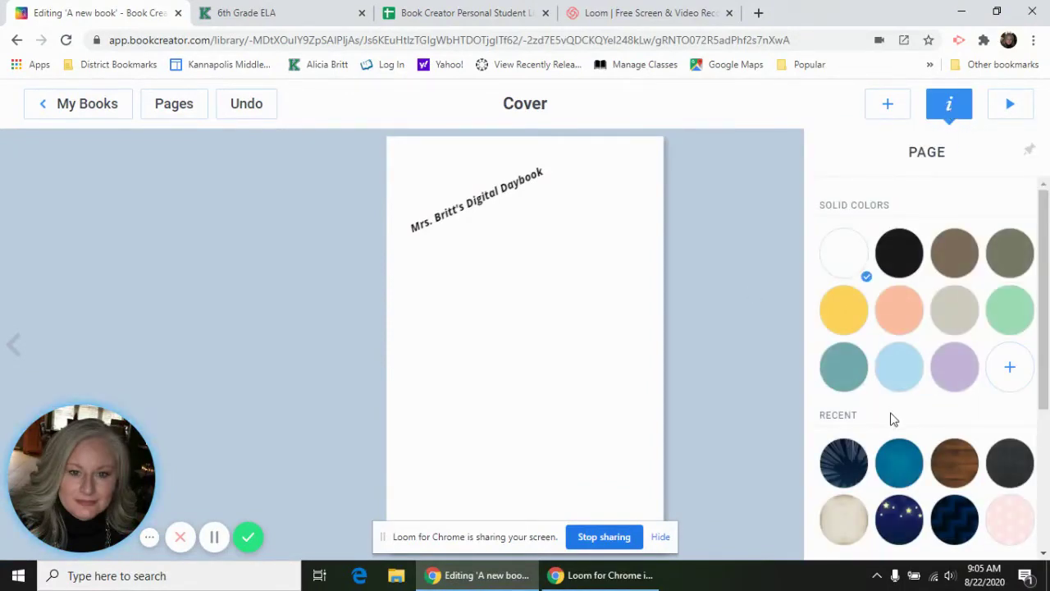
scroll(890, 418, "down", 1)
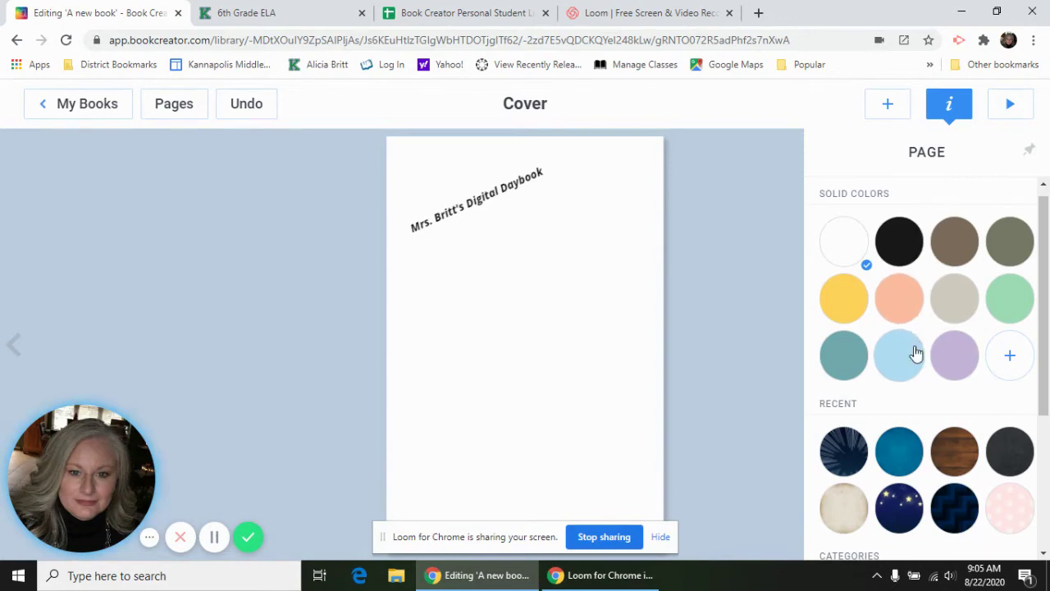
left_click(916, 353)
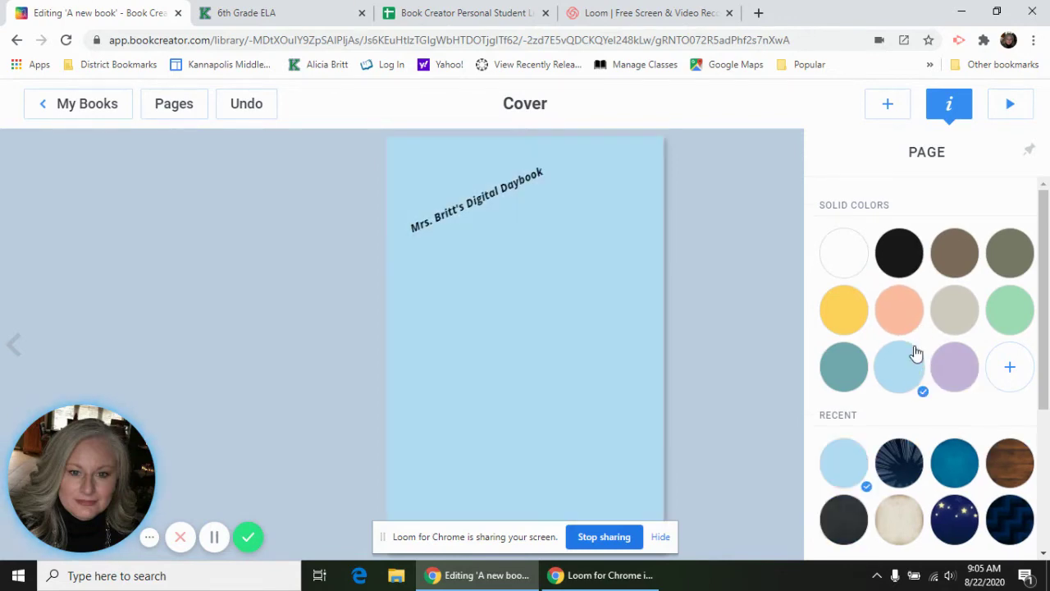
left_click(960, 314)
left_click(954, 252)
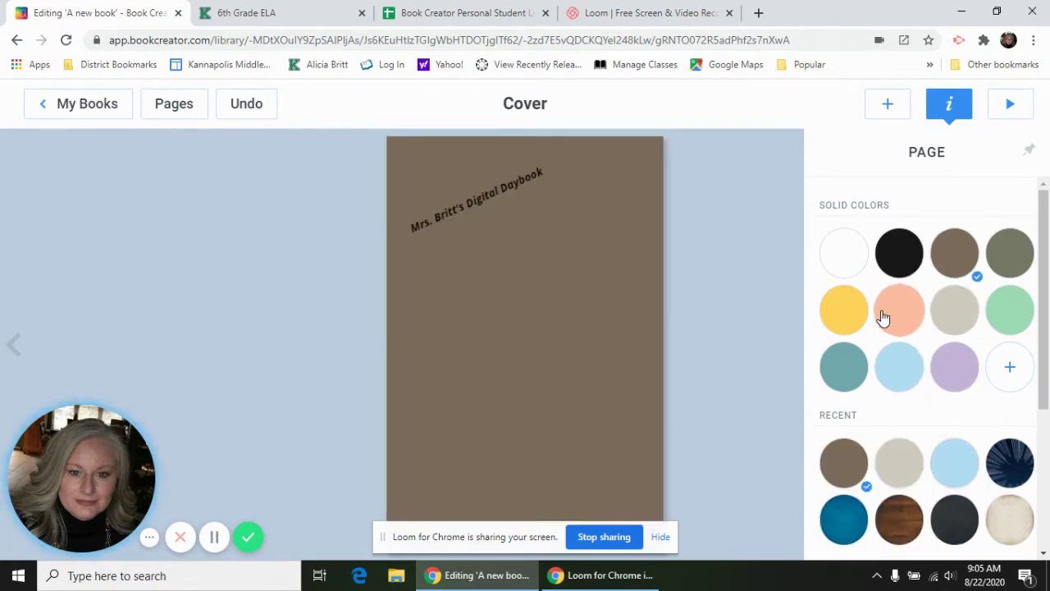
Preview the Comics backgrounds, trying the navy starburst and blue lightning.
scroll(882, 317, "down", 2)
scroll(882, 317, "down", 1)
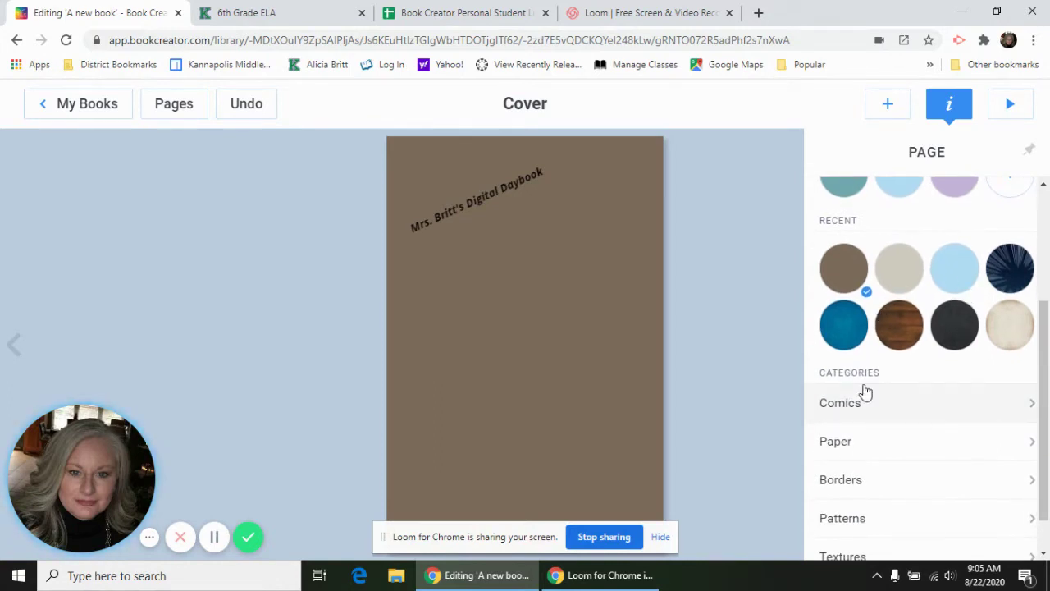
scroll(864, 391, "down", 1)
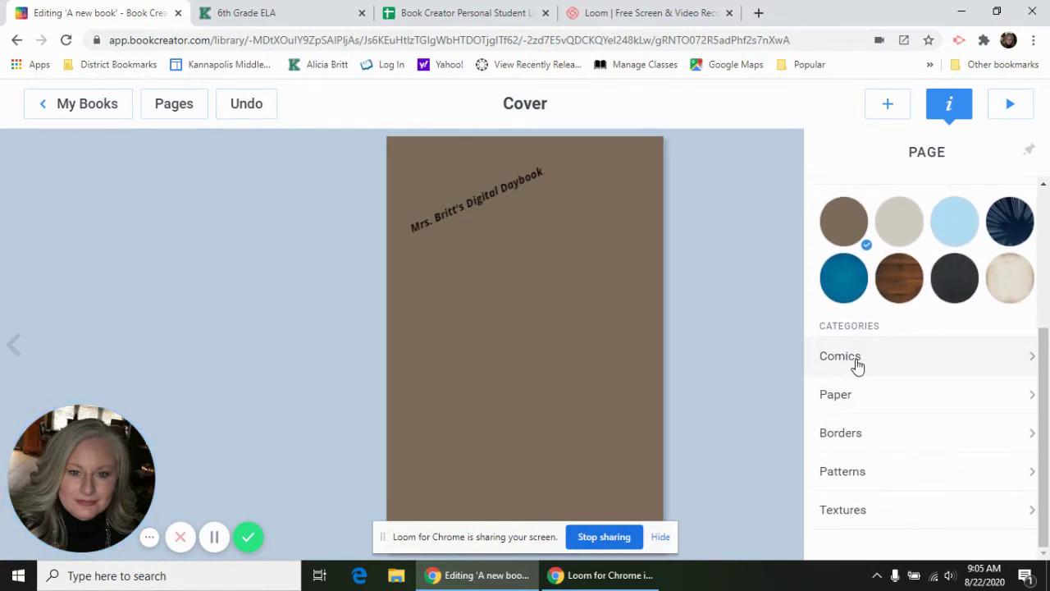
left_click(857, 365)
scroll(857, 365, "down", 2)
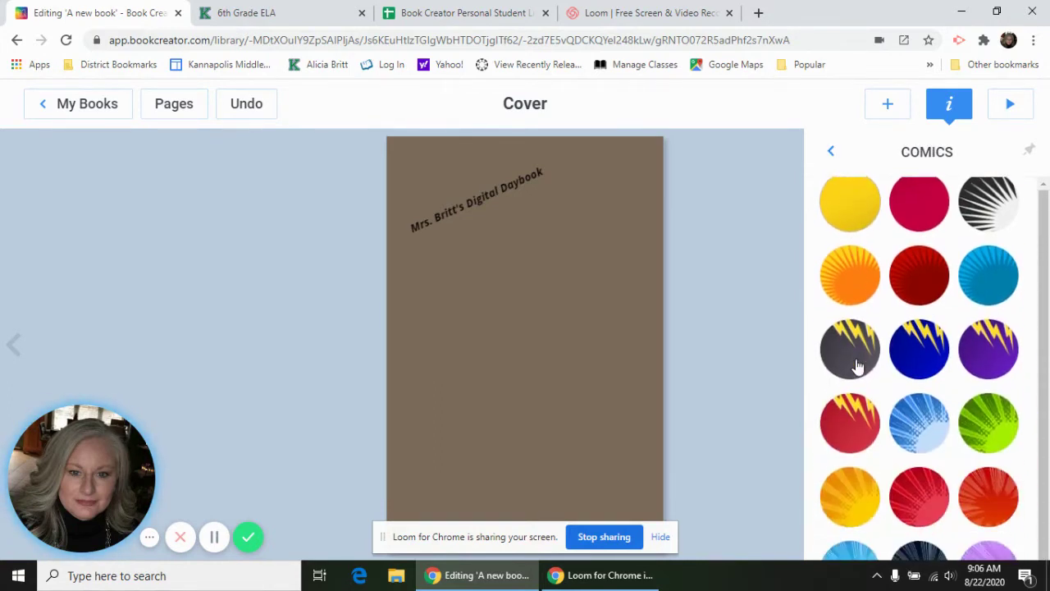
scroll(857, 365, "down", 1)
left_click(930, 534)
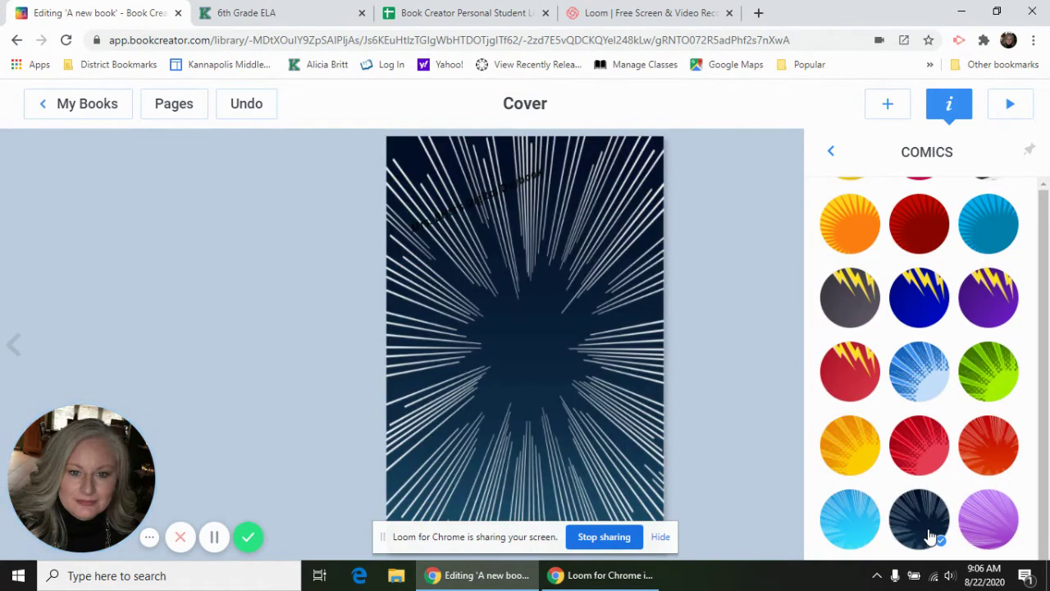
left_click(912, 298)
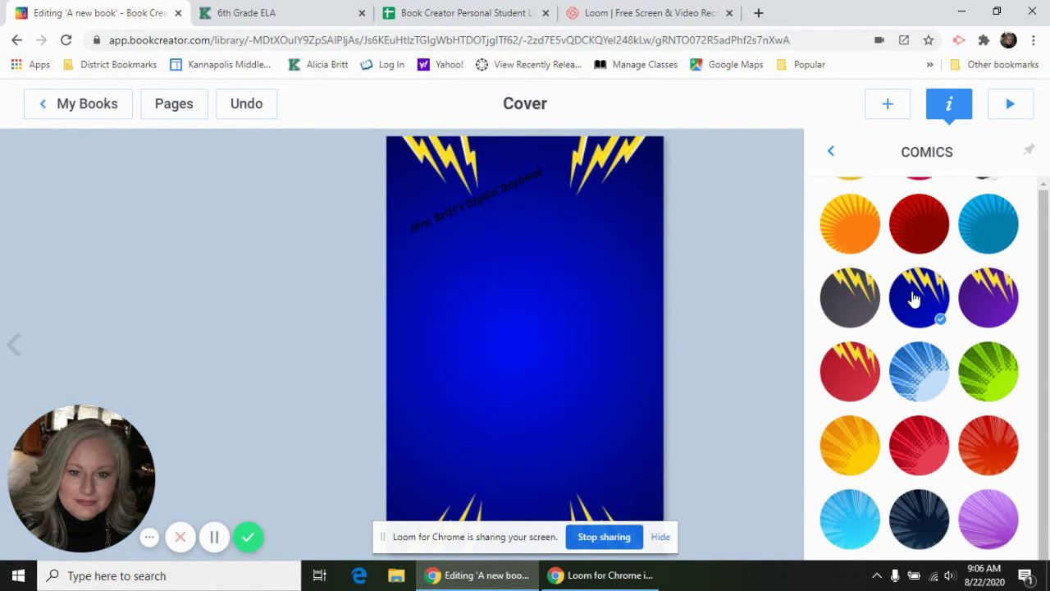
left_click(918, 529)
left_click(834, 153)
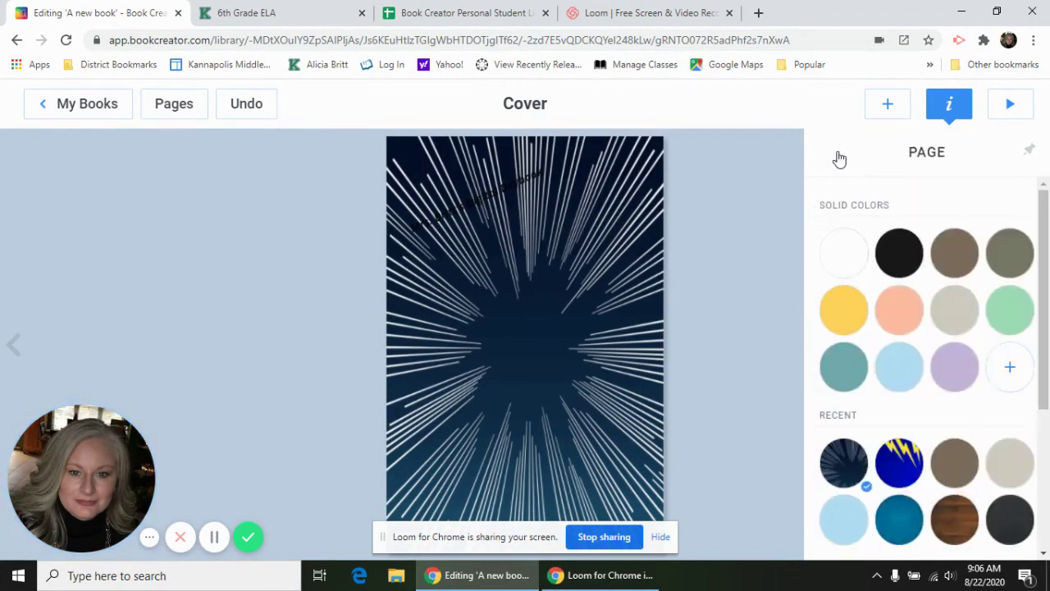
Preview Paper backgrounds: lined, wide-lined, music-staff and fine grid paper.
scroll(907, 328, "down", 3)
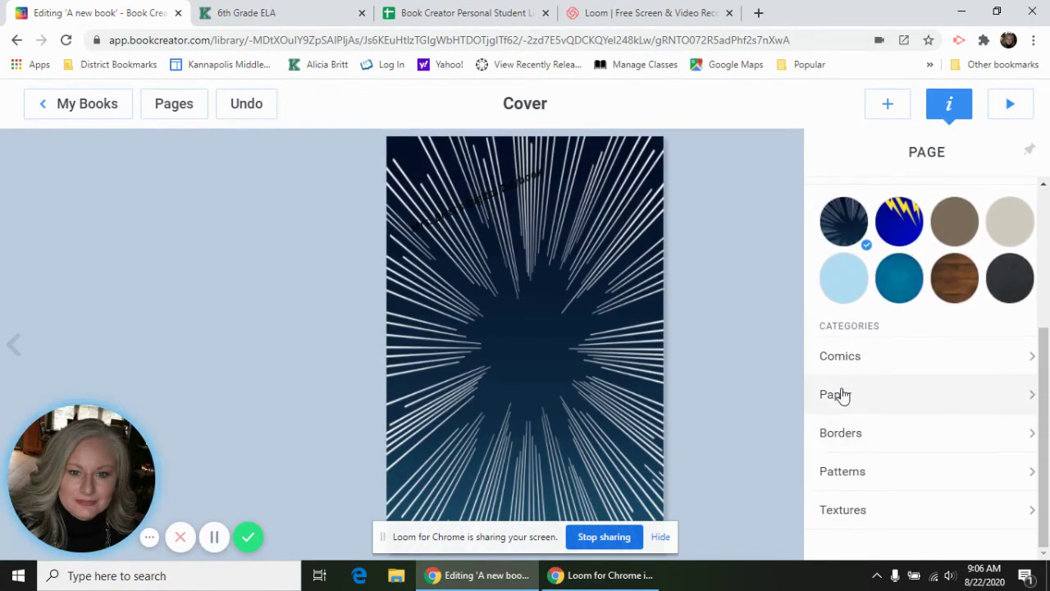
left_click(842, 395)
left_click(926, 300)
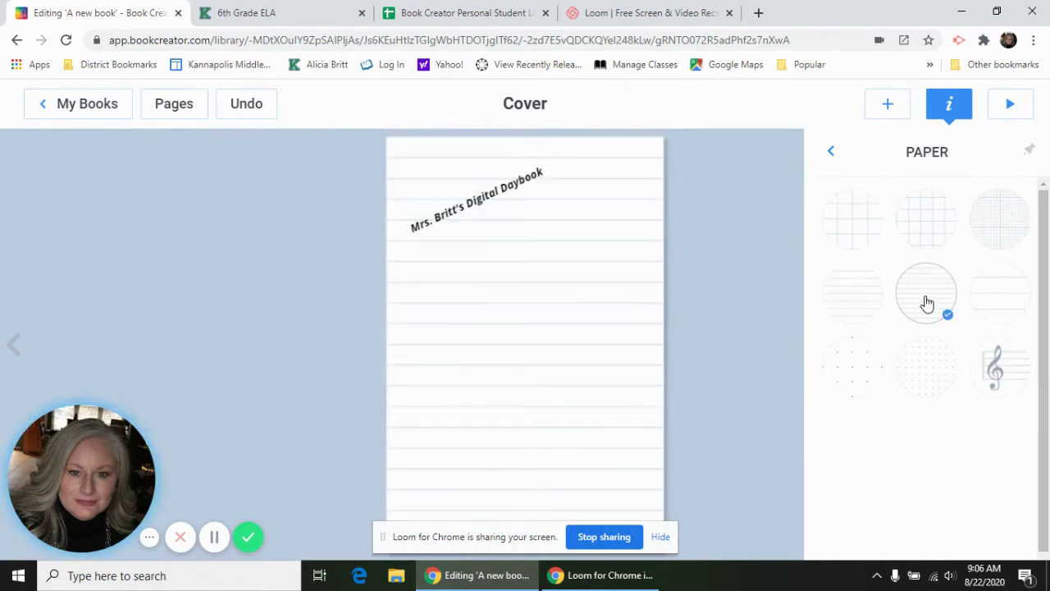
left_click(850, 283)
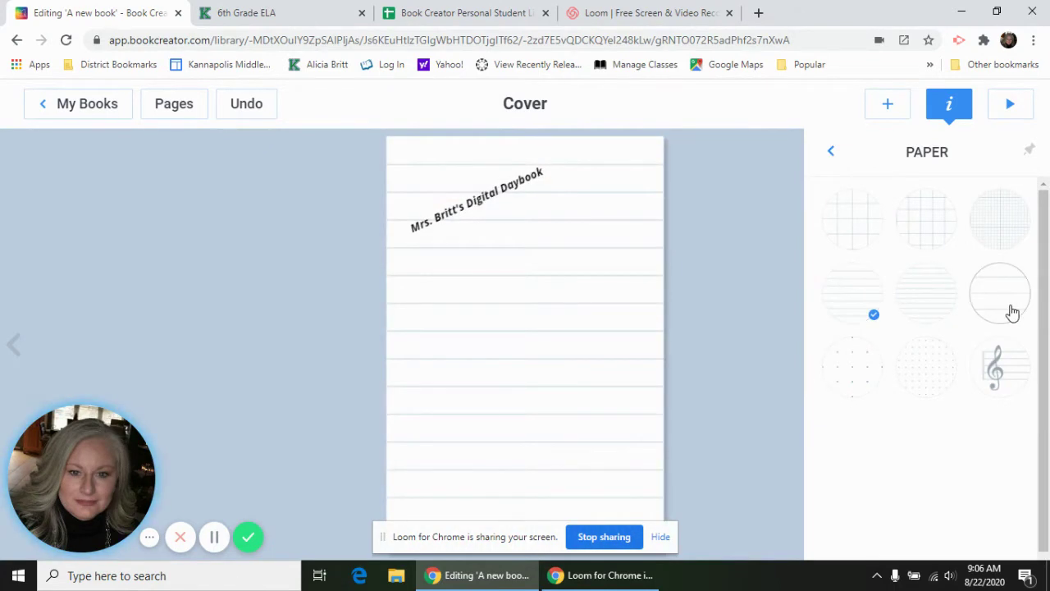
left_click(1010, 379)
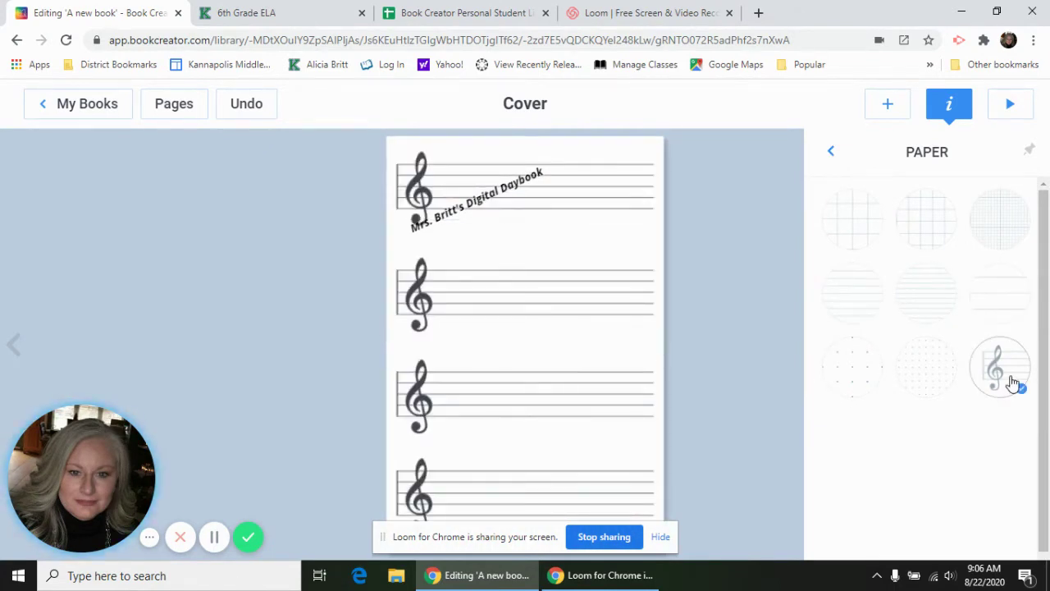
left_click(999, 219)
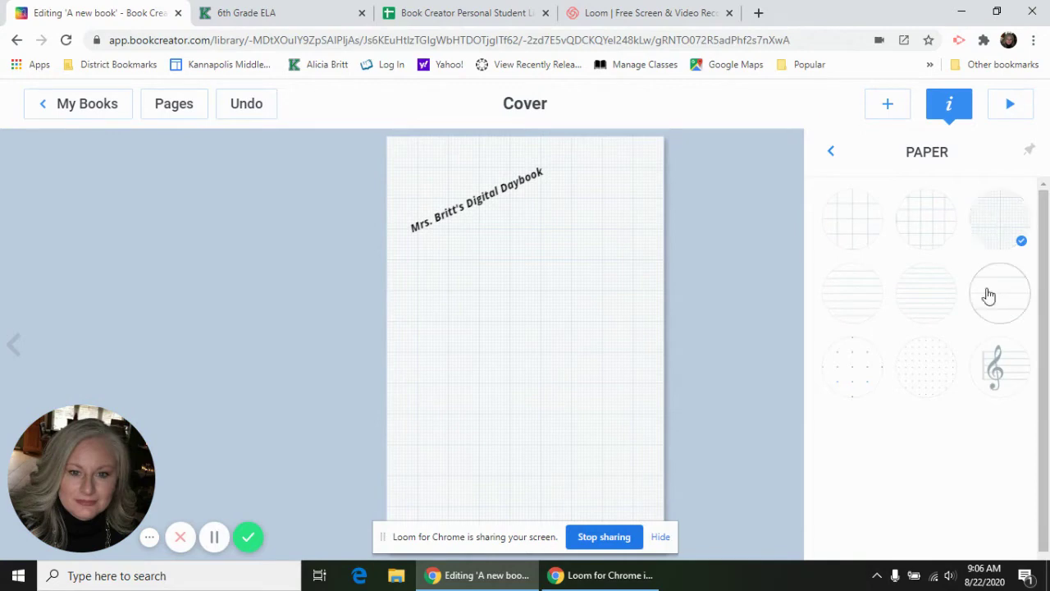
left_click(830, 151)
Preview peach dotted, DNA and orange hexagon borders on the cover.
scroll(907, 397, "down", 5)
left_click(862, 438)
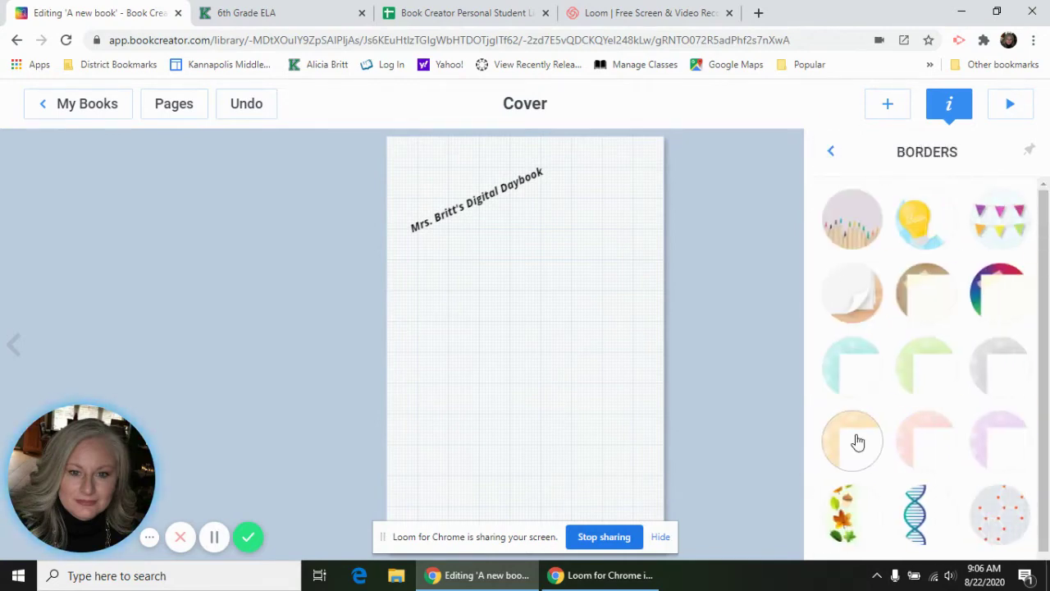
left_click(853, 452)
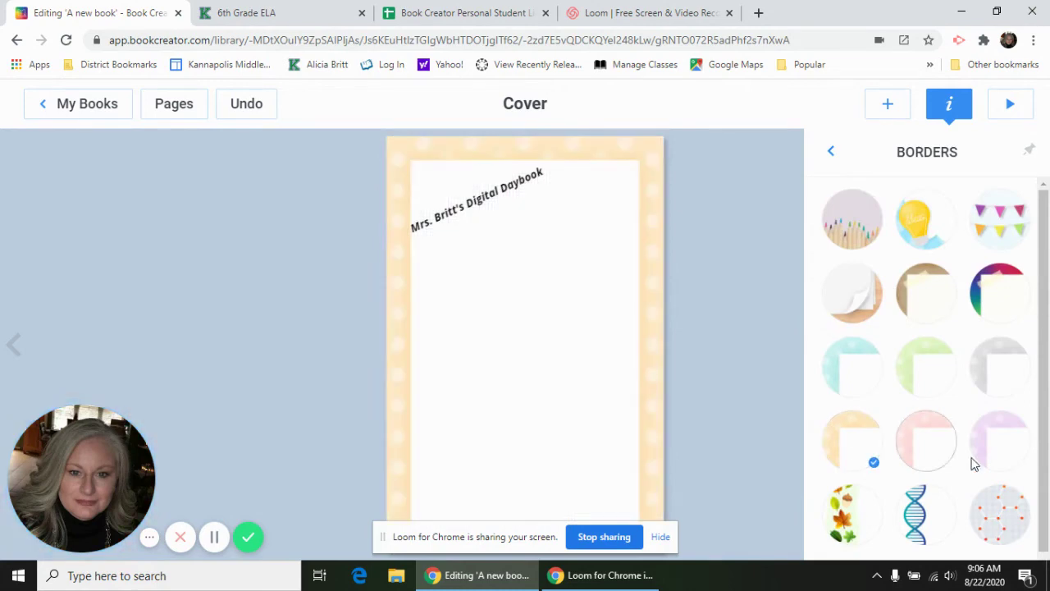
left_click(918, 512)
left_click(1004, 518)
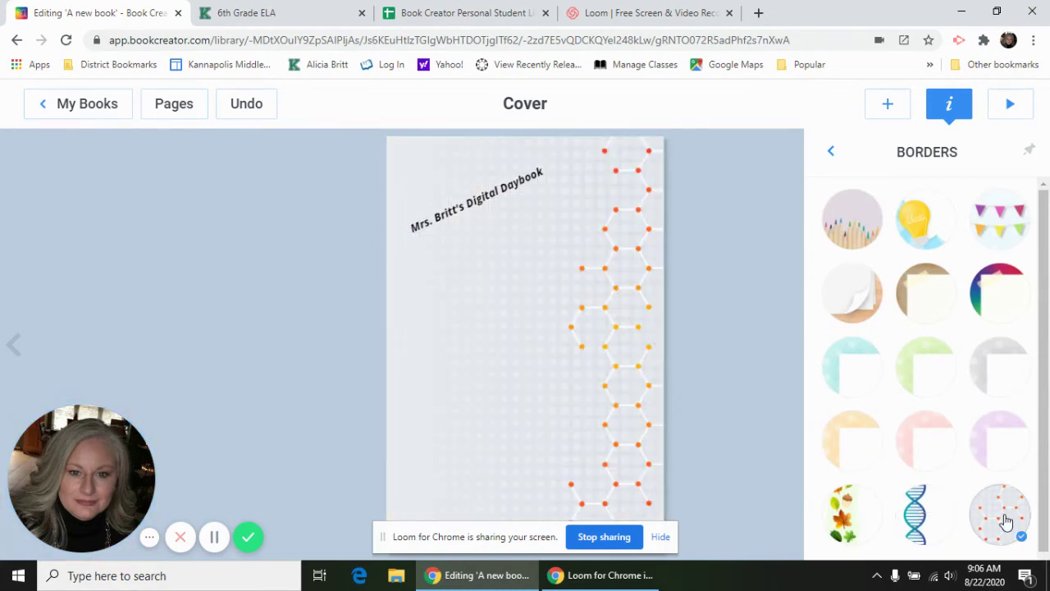
left_click(845, 156)
Preview purple geometric, dark green zigzag and navy zigzag patterns.
scroll(878, 405, "down", 3)
left_click(855, 471)
left_click(905, 288)
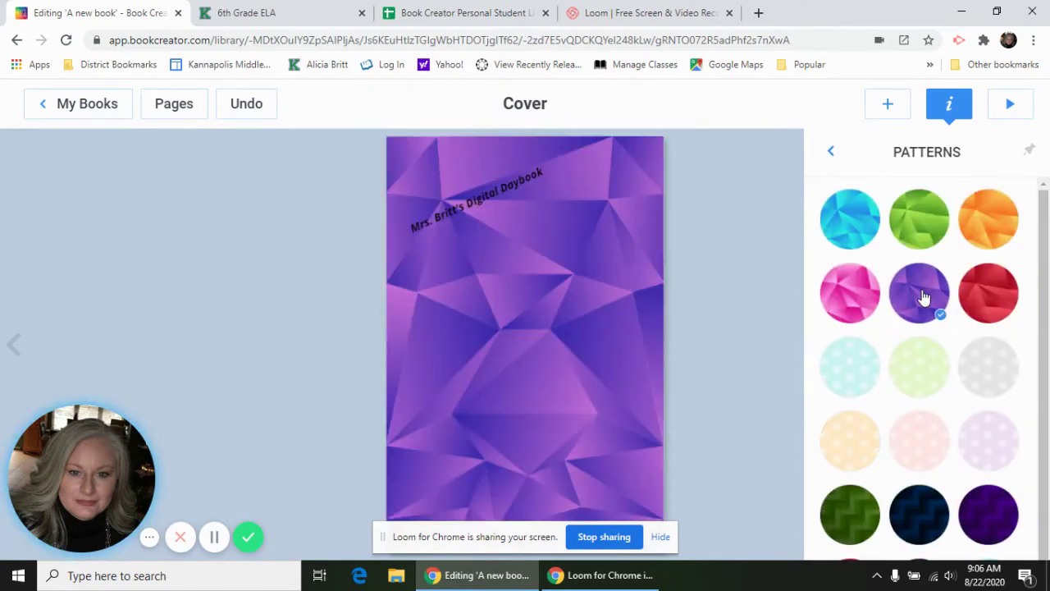
left_click(850, 536)
left_click(916, 532)
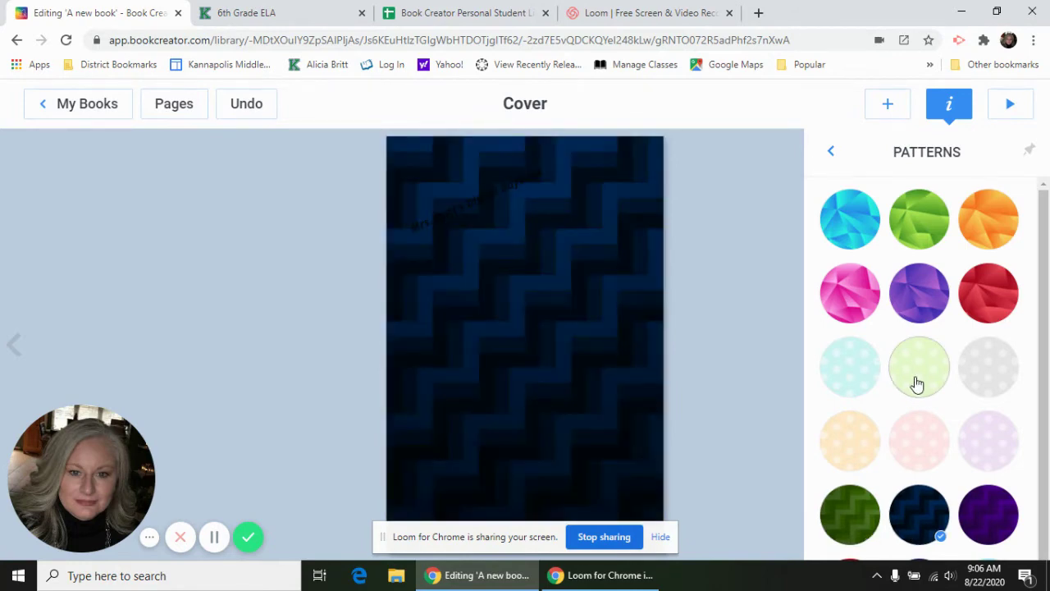
left_click(851, 517)
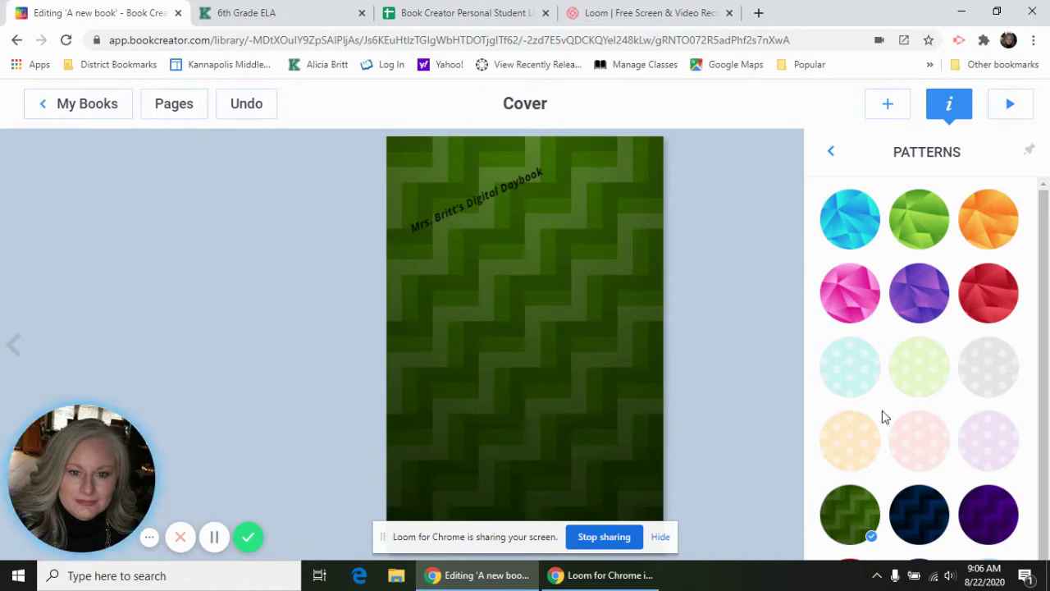
left_click(833, 151)
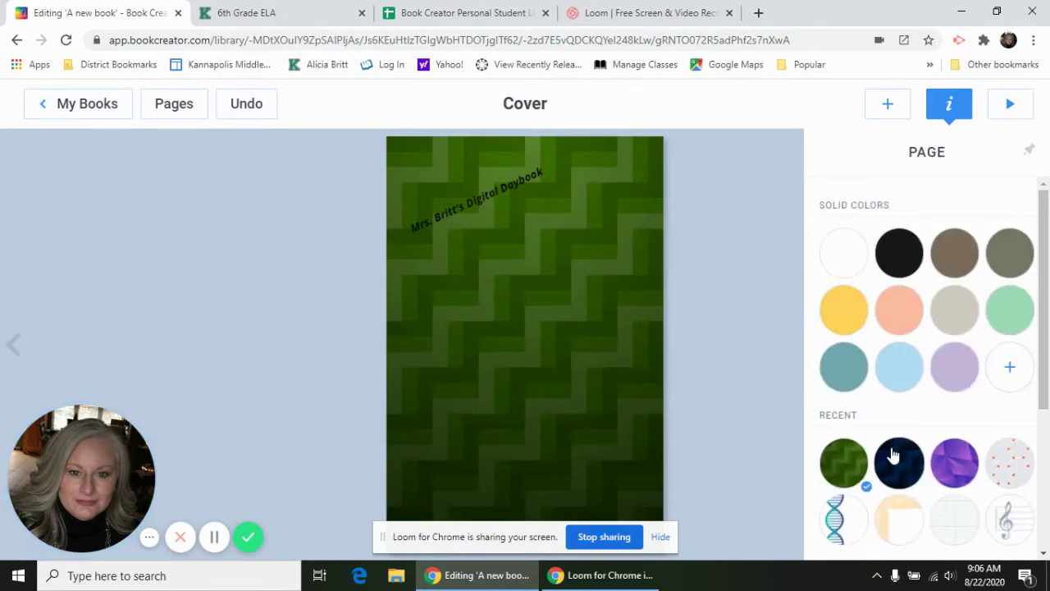
Preview parchment, tan, dark wood, white wood plank and white marble textures.
scroll(892, 455, "down", 3)
left_click(841, 509)
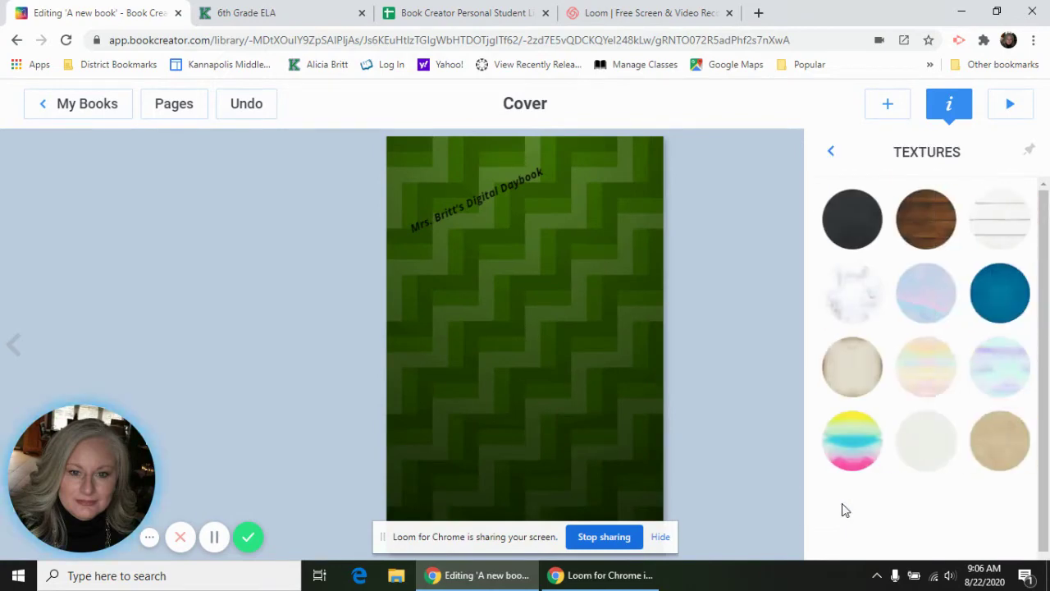
left_click(849, 374)
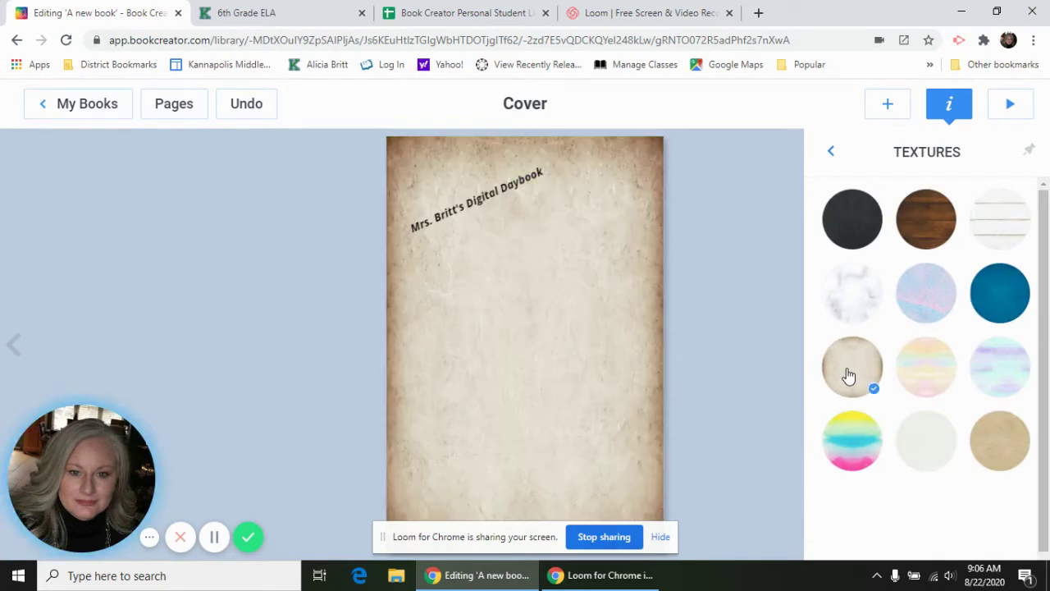
left_click(993, 451)
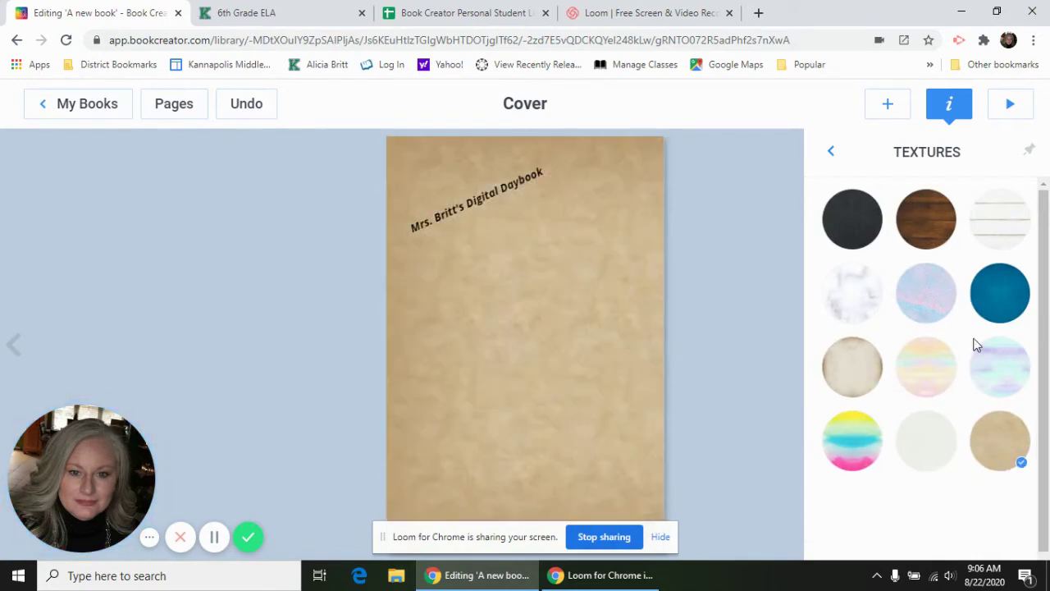
left_click(928, 225)
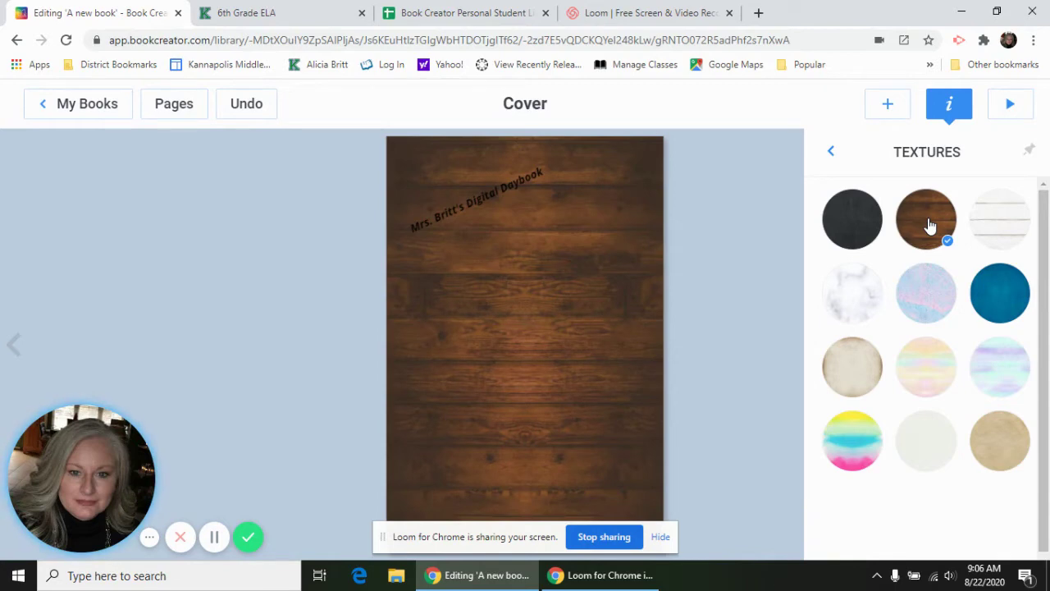
left_click(999, 237)
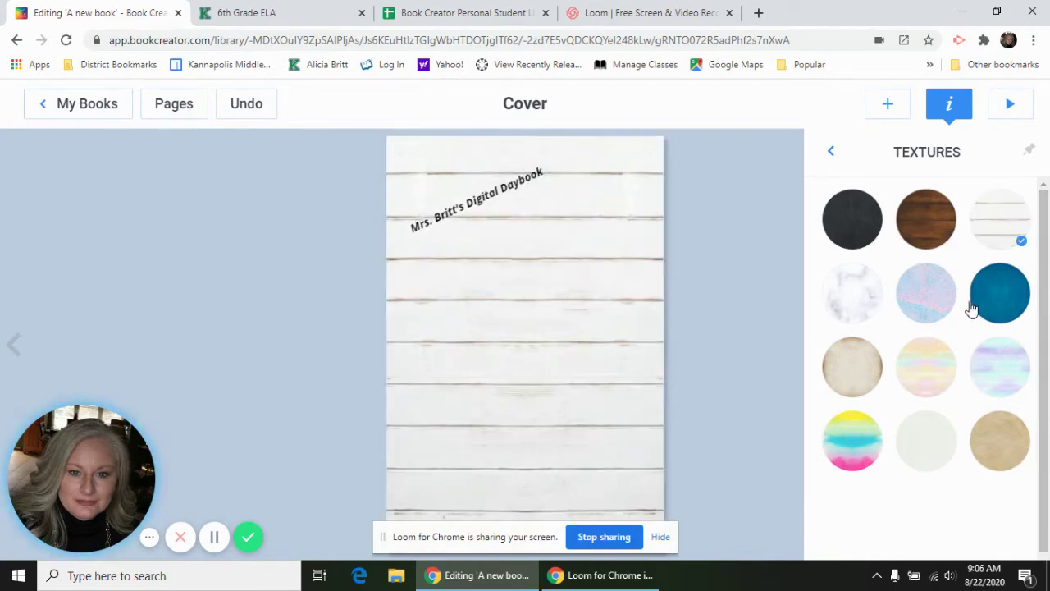
left_click(862, 314)
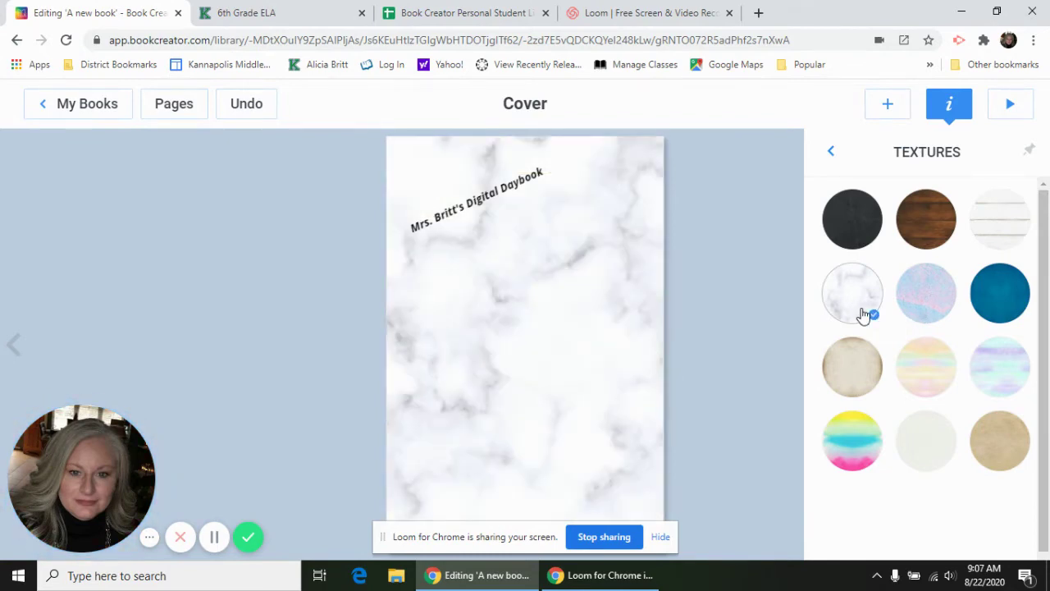
left_click(854, 372)
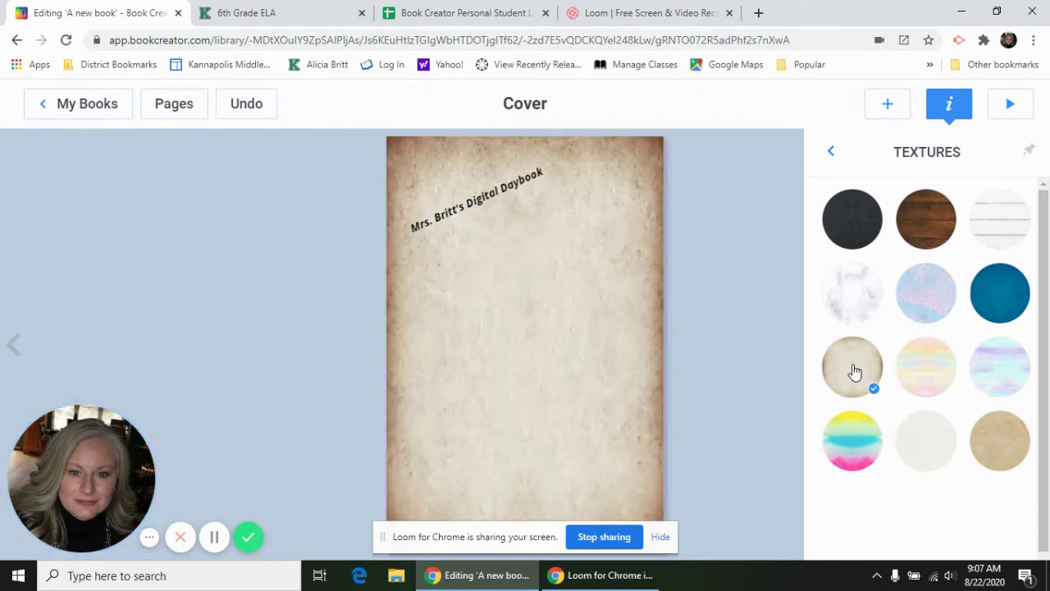
left_click(833, 155)
Settle on the dark navy starburst from the Comics backgrounds.
scroll(928, 424, "down", 3)
scroll(929, 425, "up", 1)
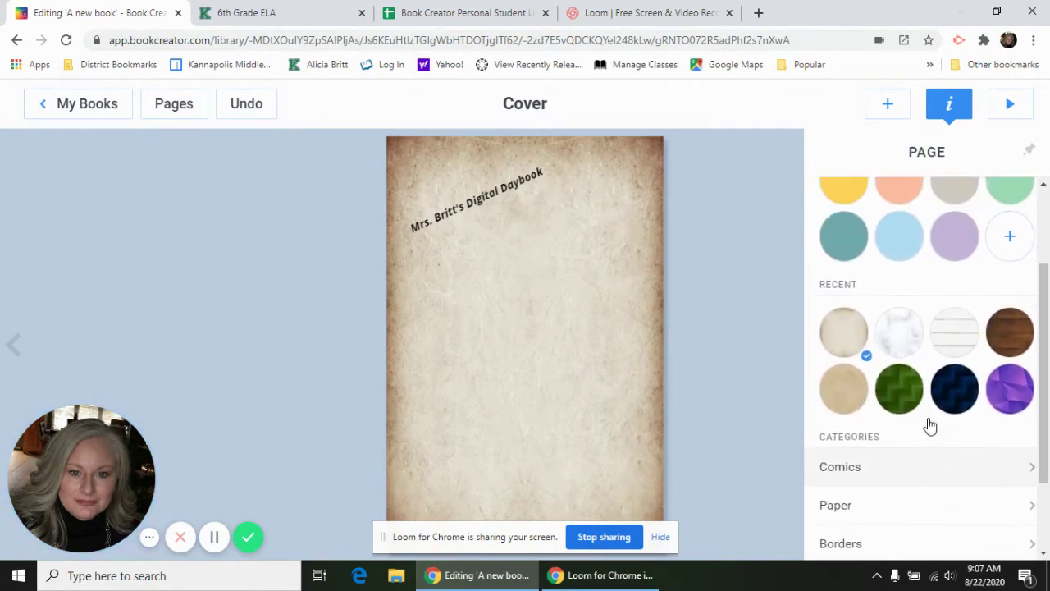
scroll(891, 450, "down", 2)
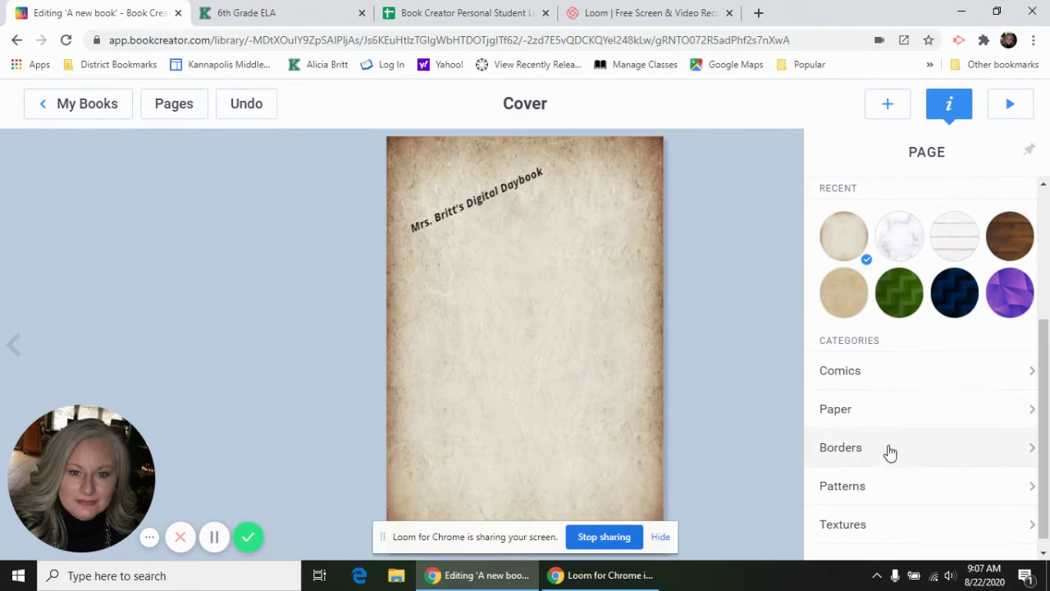
left_click(866, 371)
scroll(914, 462, "down", 5)
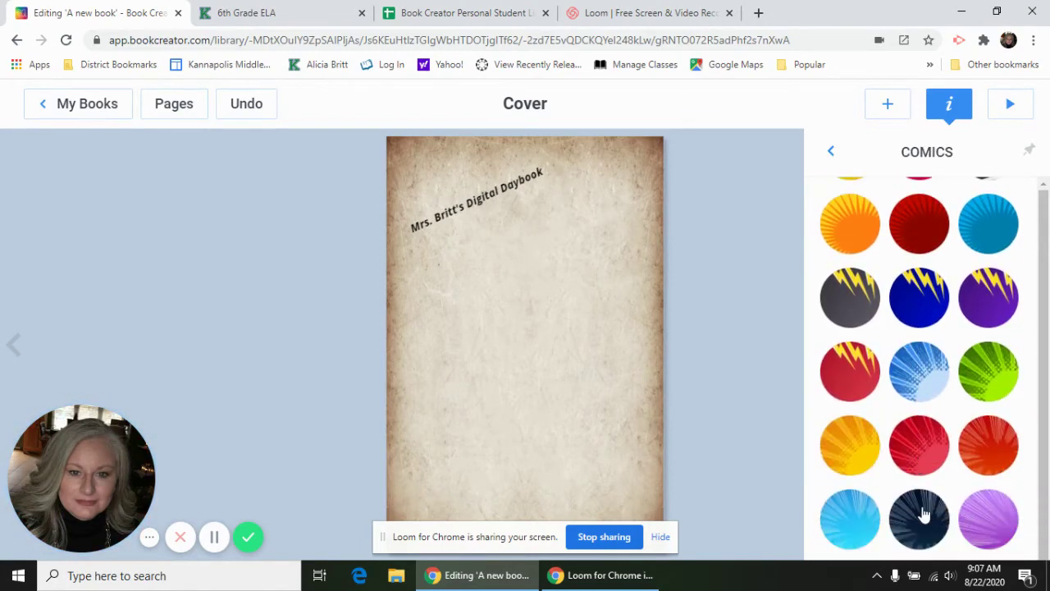
left_click(921, 515)
Select the angled cover title and make its text white.
left_click(717, 224)
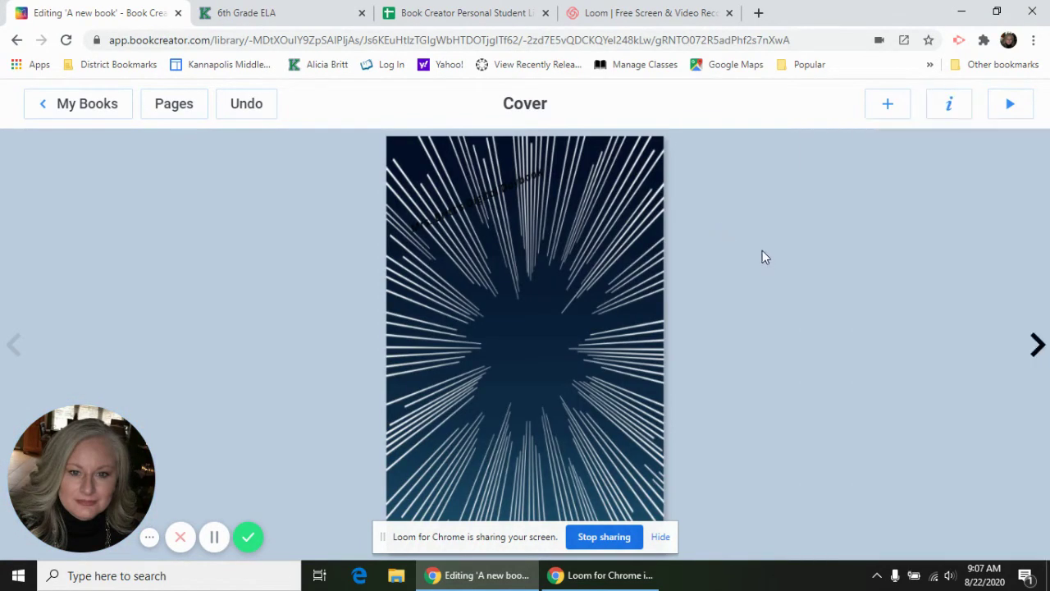
left_click(454, 197)
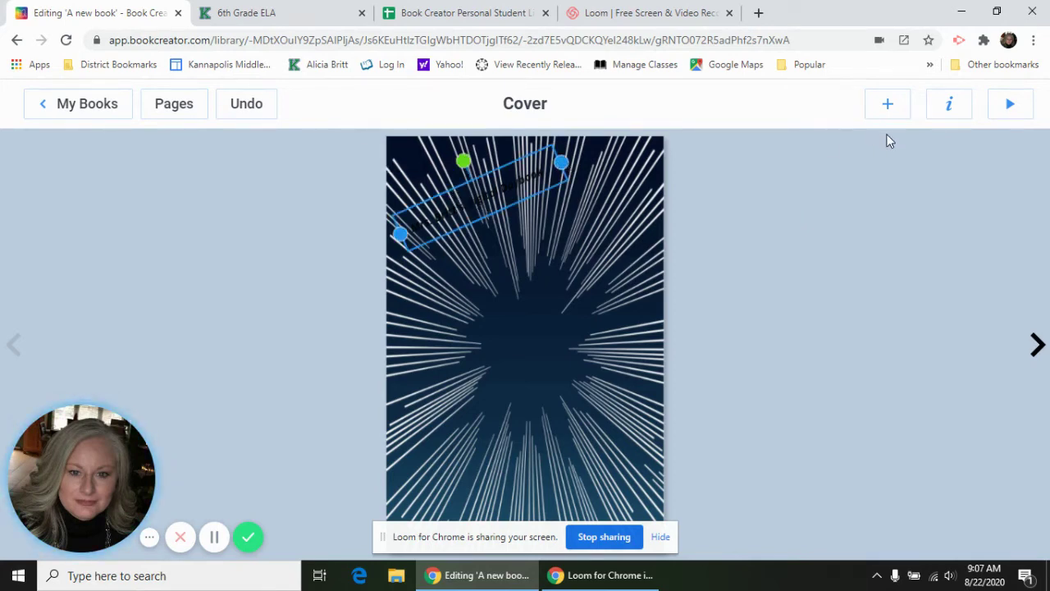
left_click(961, 105)
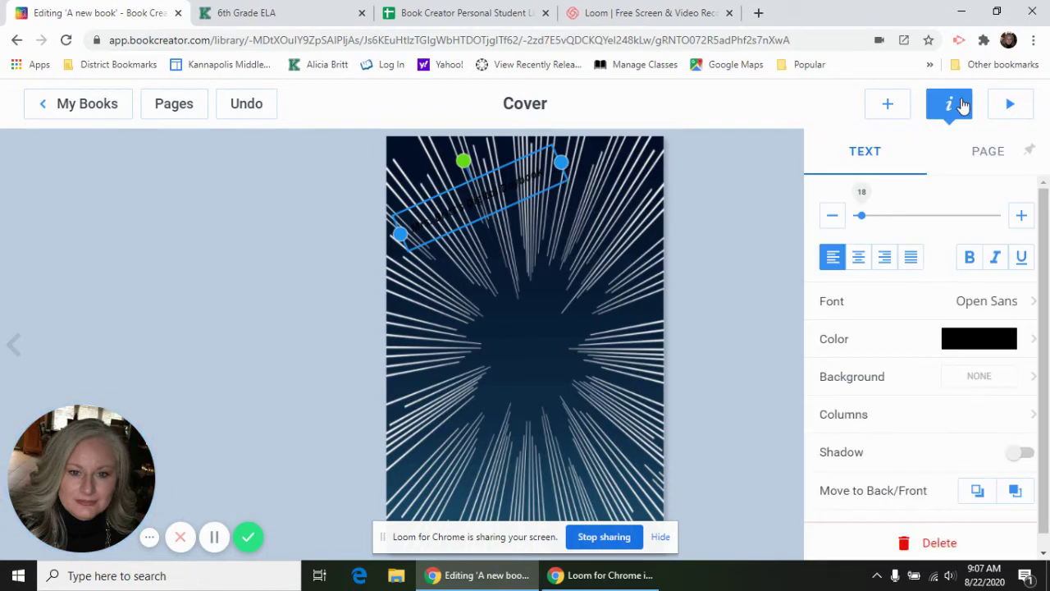
left_click(987, 155)
left_click(854, 163)
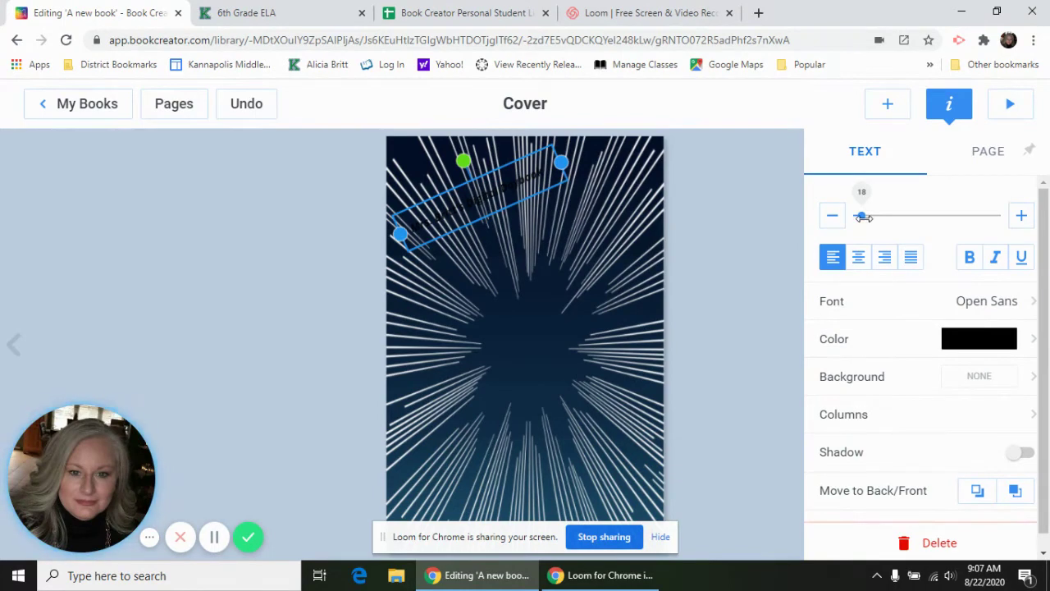
left_click(963, 347)
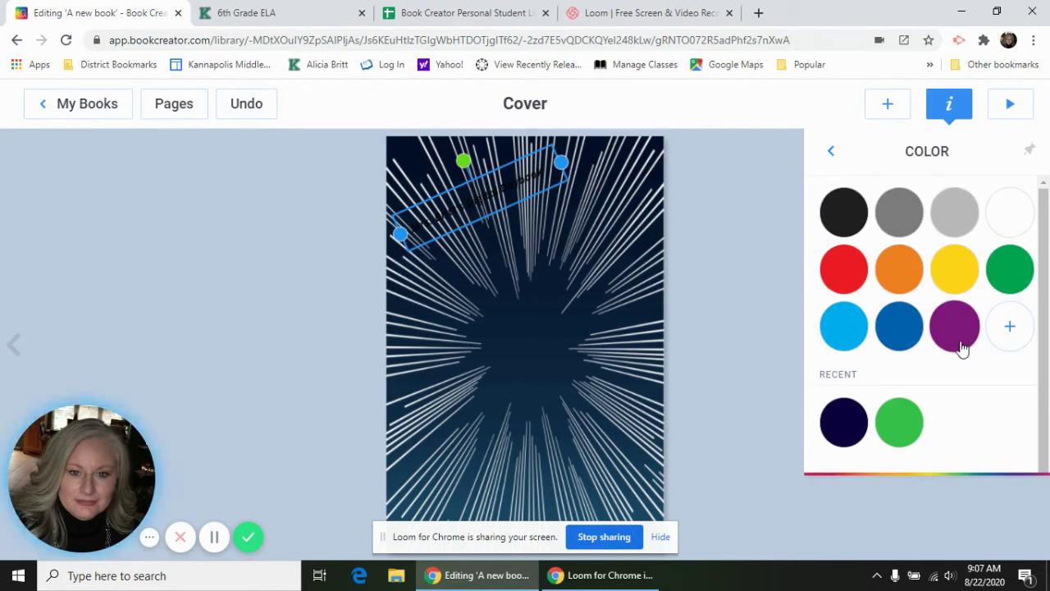
left_click(996, 222)
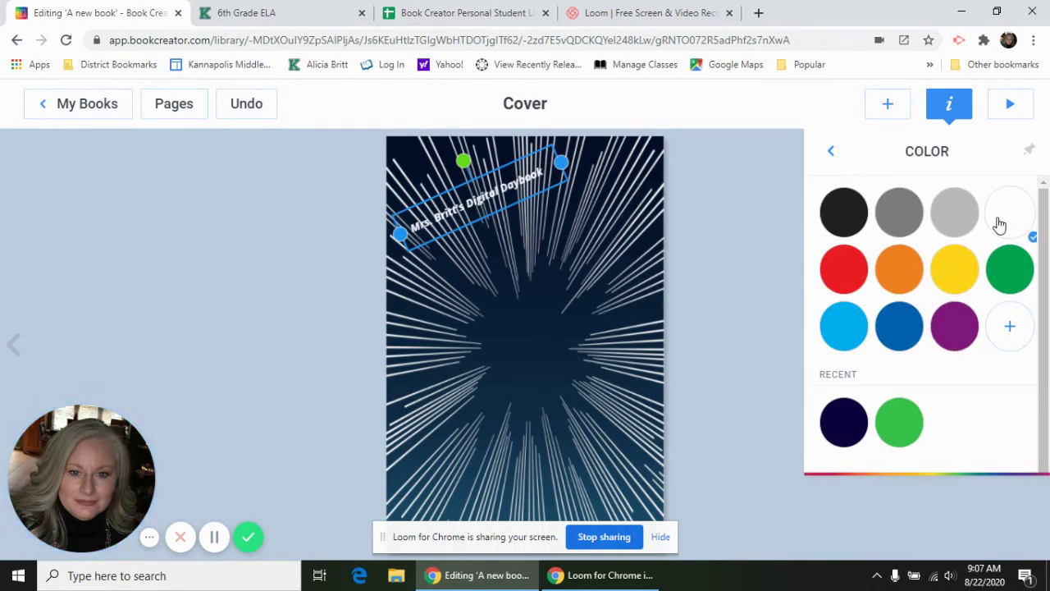
Set the title to size 24 and resize and nudge its box to fit near the top.
left_click(834, 152)
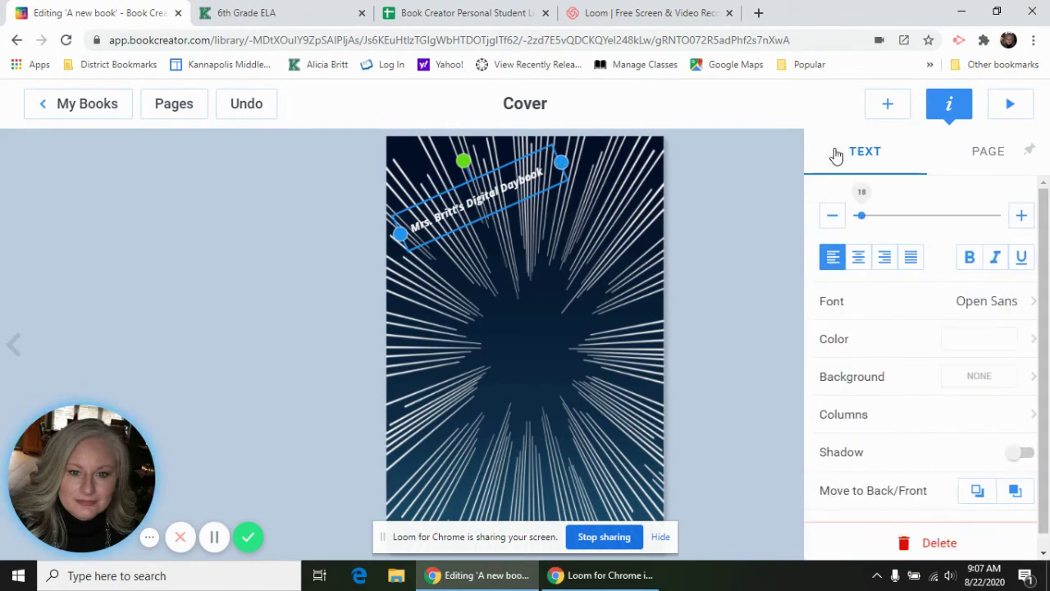
left_click_drag(861, 215, 876, 214)
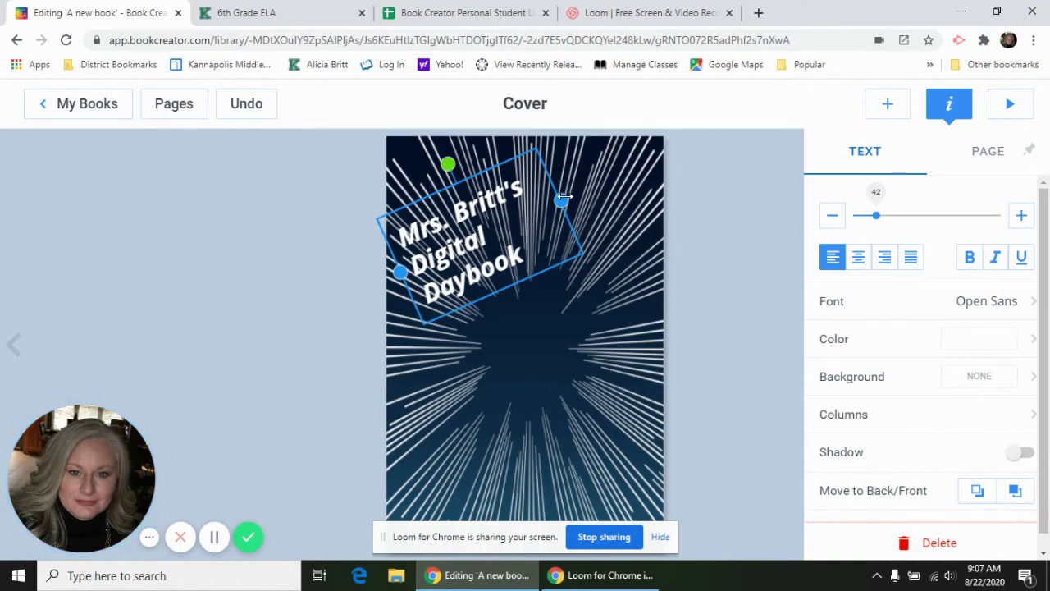
left_click_drag(562, 197, 604, 180)
left_click_drag(465, 249, 506, 228)
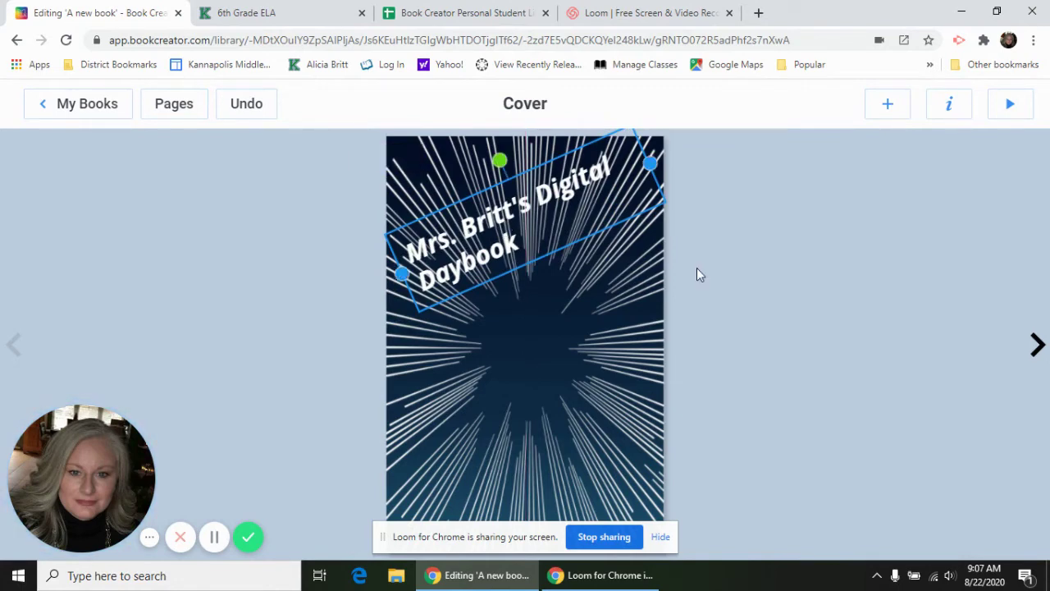
left_click(951, 106)
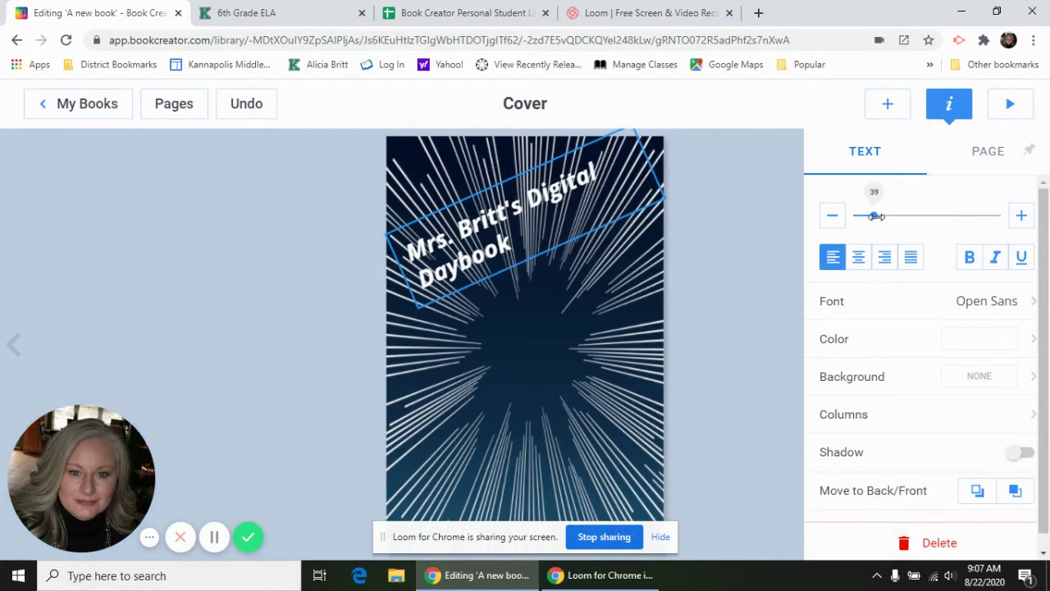
left_click_drag(876, 216, 866, 217)
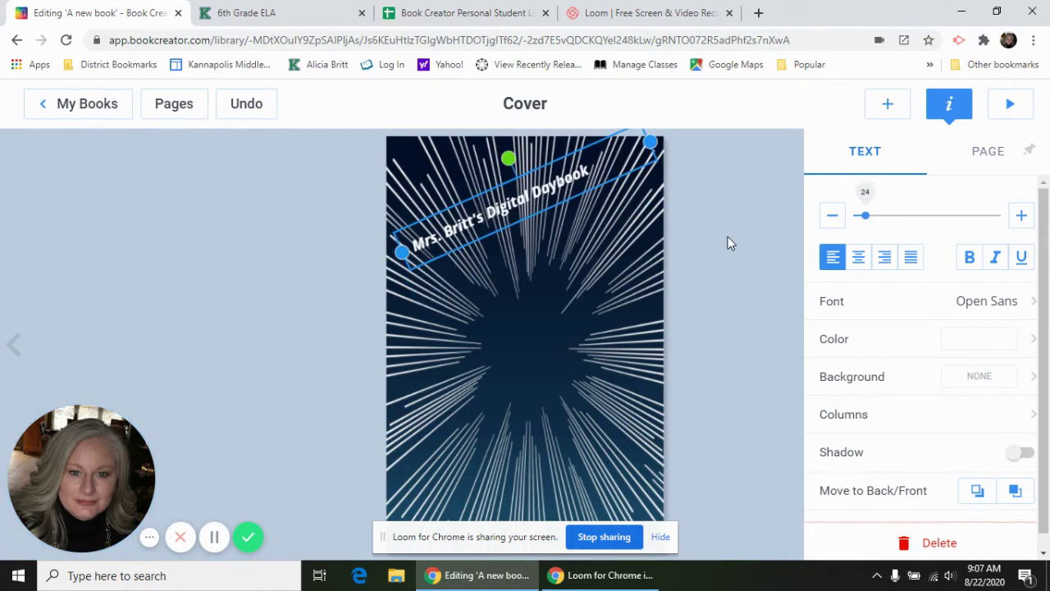
left_click_drag(650, 143, 631, 150)
left_click(574, 283)
left_click(510, 203)
left_click_drag(510, 203, 491, 207)
left_click(556, 293)
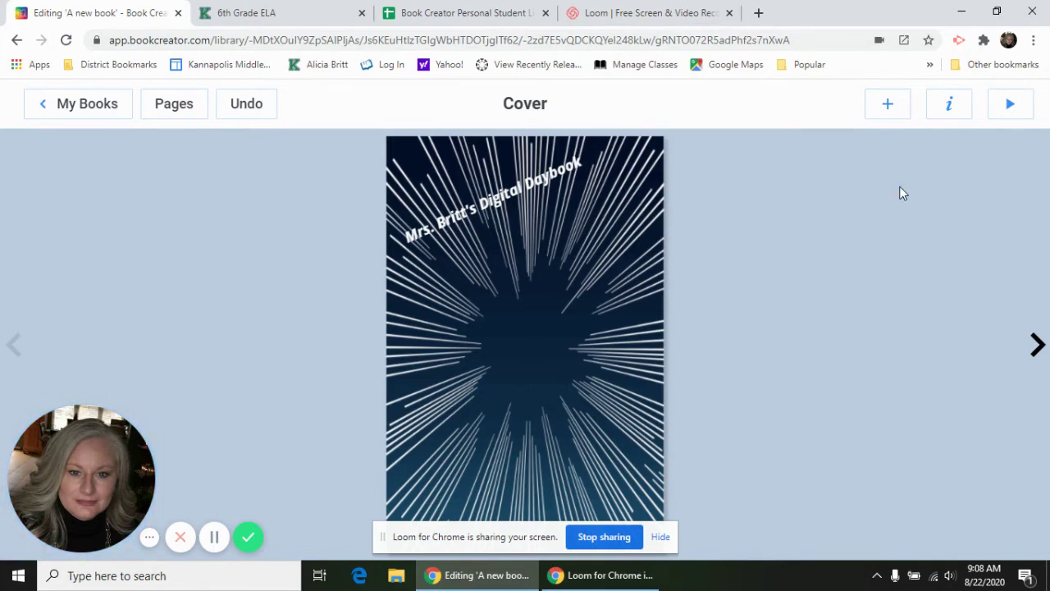
Switch to the AUTO pen and sketch a rough shape on the cover.
left_click(888, 107)
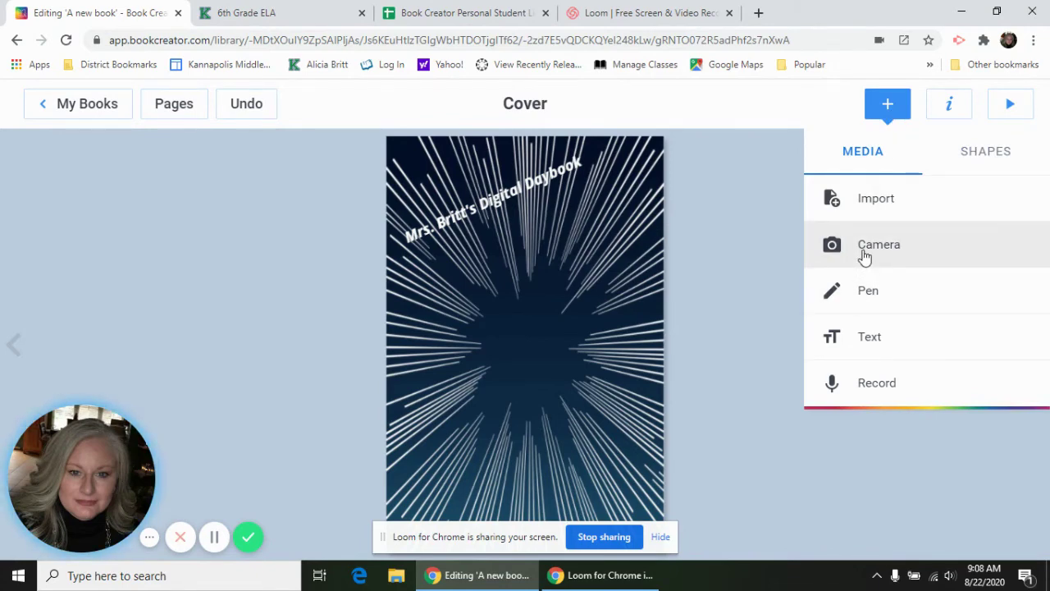
left_click(866, 293)
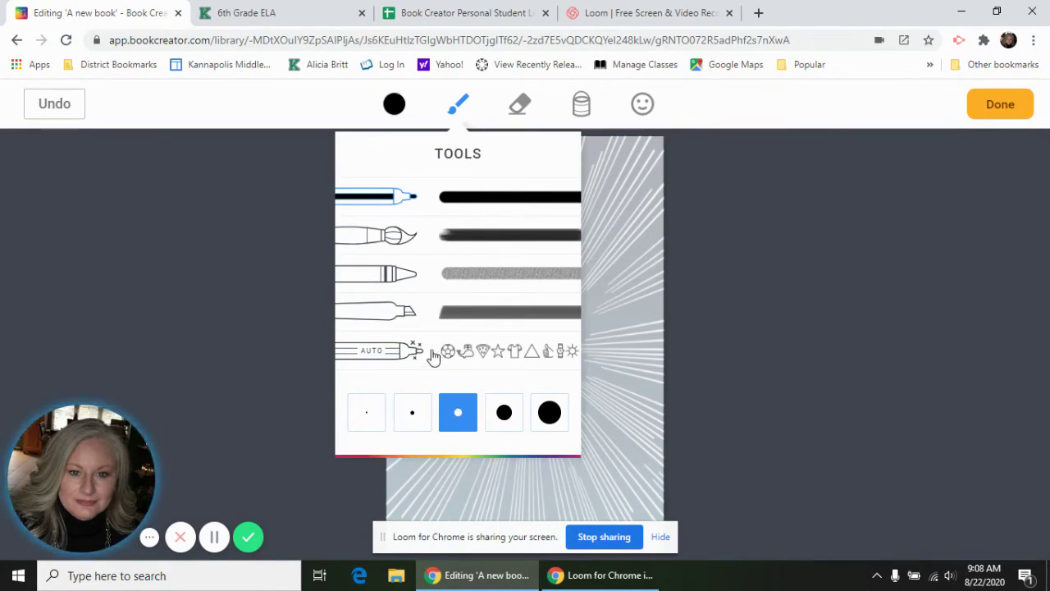
left_click(400, 353)
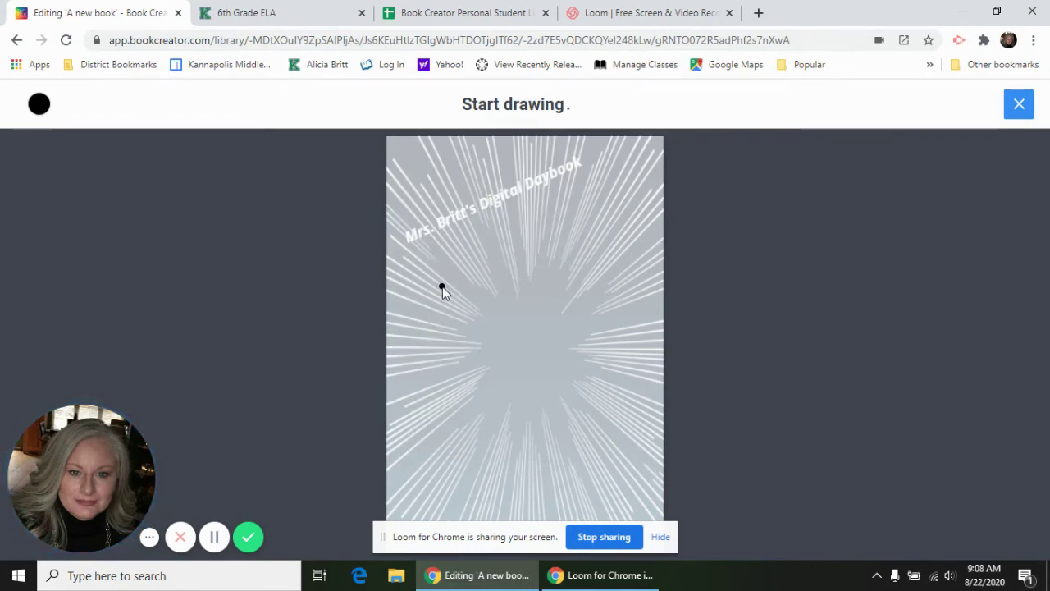
left_click_drag(459, 305, 428, 355)
mouse_move(459, 310)
left_mouse_down()
mouse_move(494, 257)
mouse_move(503, 384)
left_mouse_up()
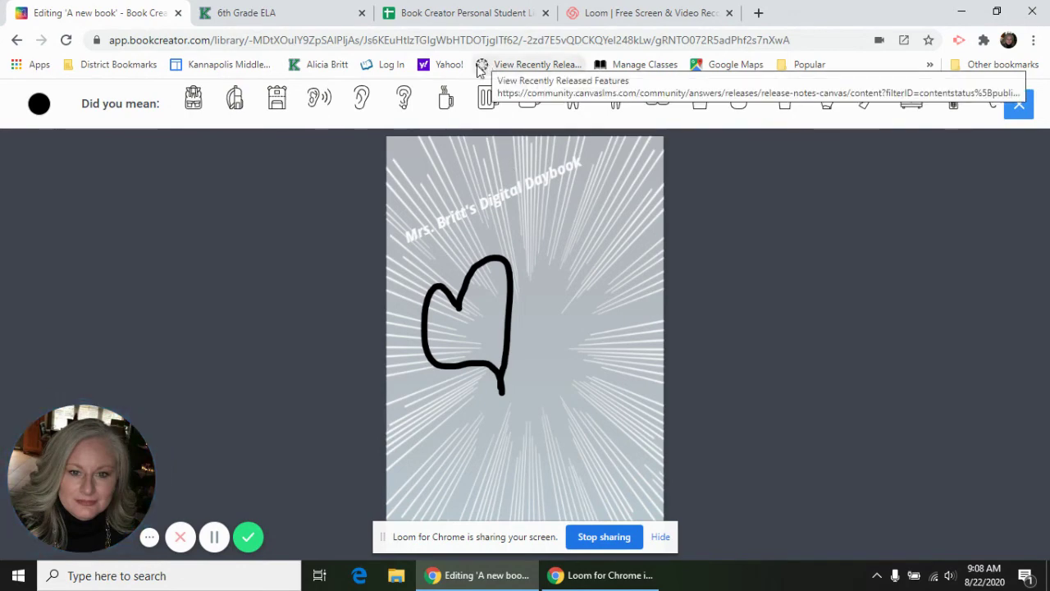
Choose the mobile phone suggestion after trying thumbs-up, chair and apple, then finish drawing.
scroll(447, 105, "right", 5)
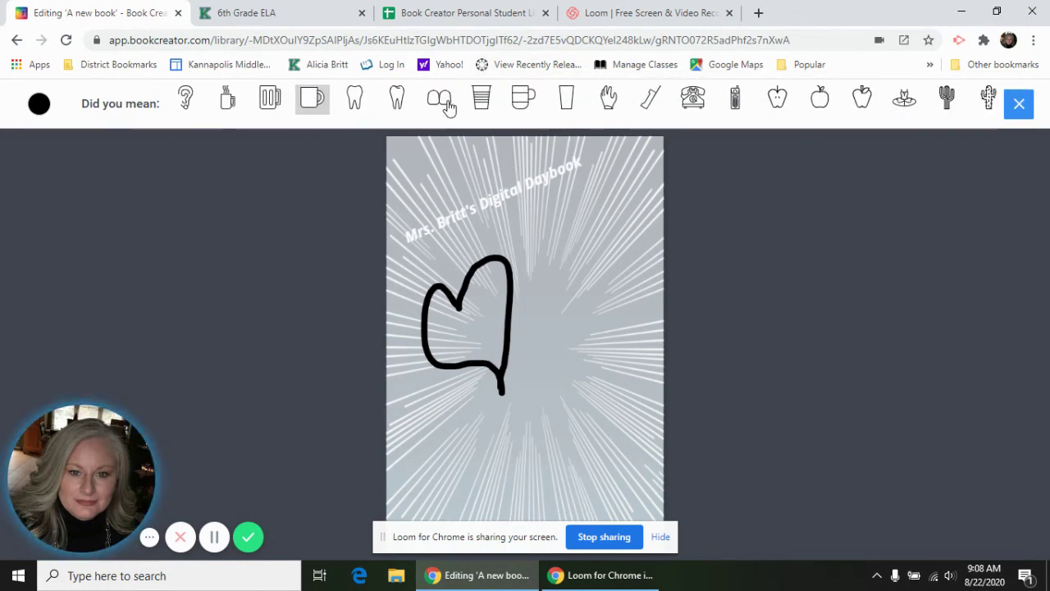
scroll(587, 119, "right", 4)
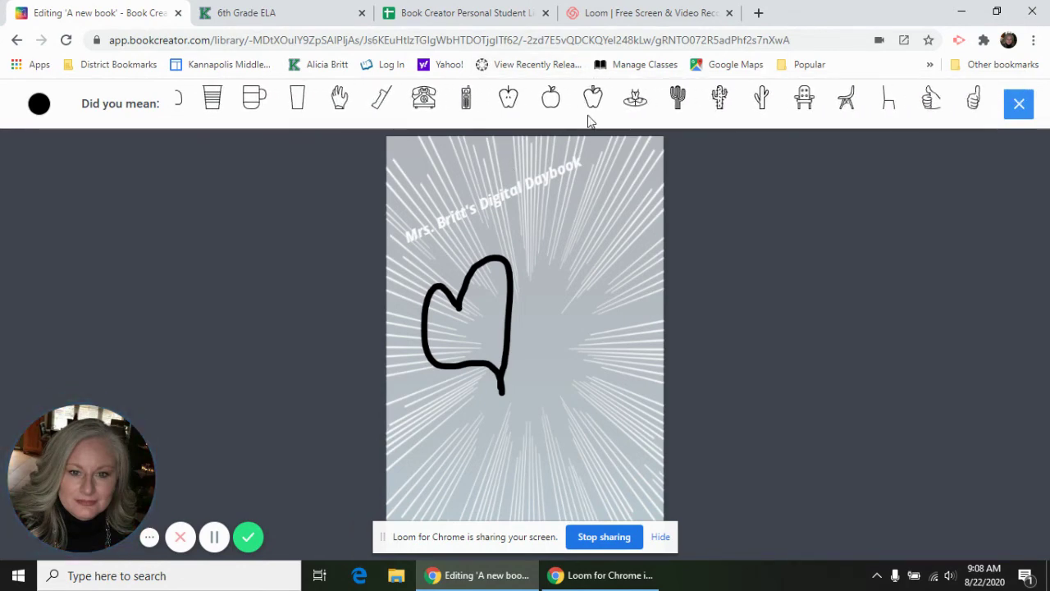
scroll(587, 119, "right", 4)
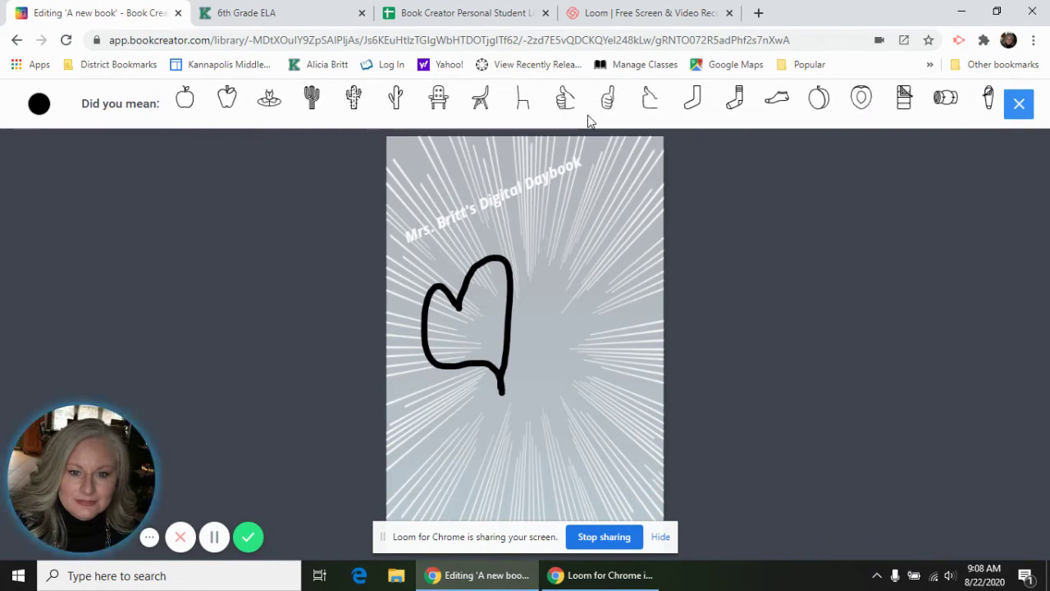
left_click(476, 98)
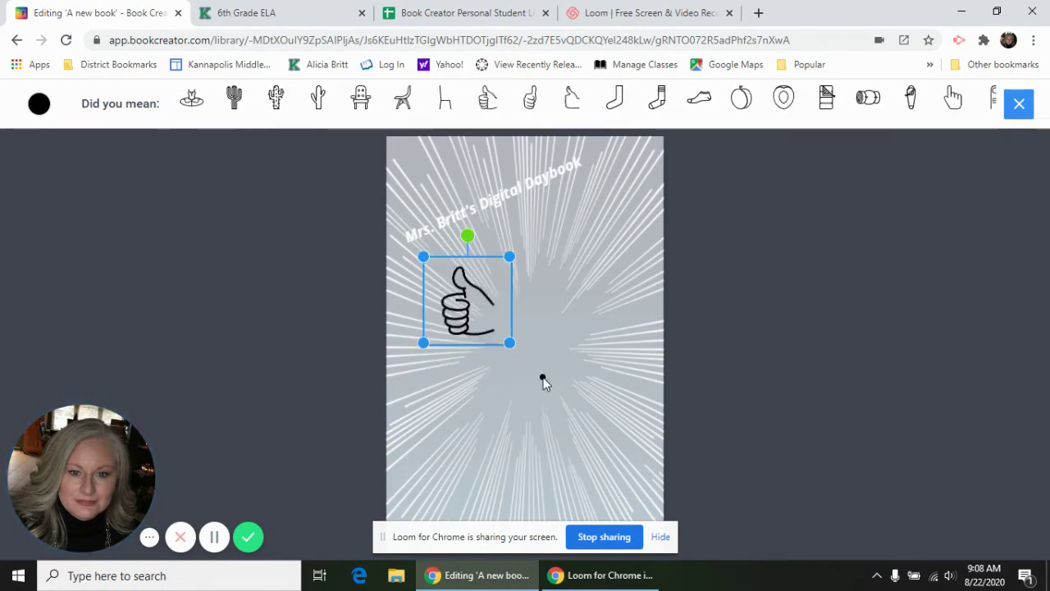
scroll(767, 97, "right", 1)
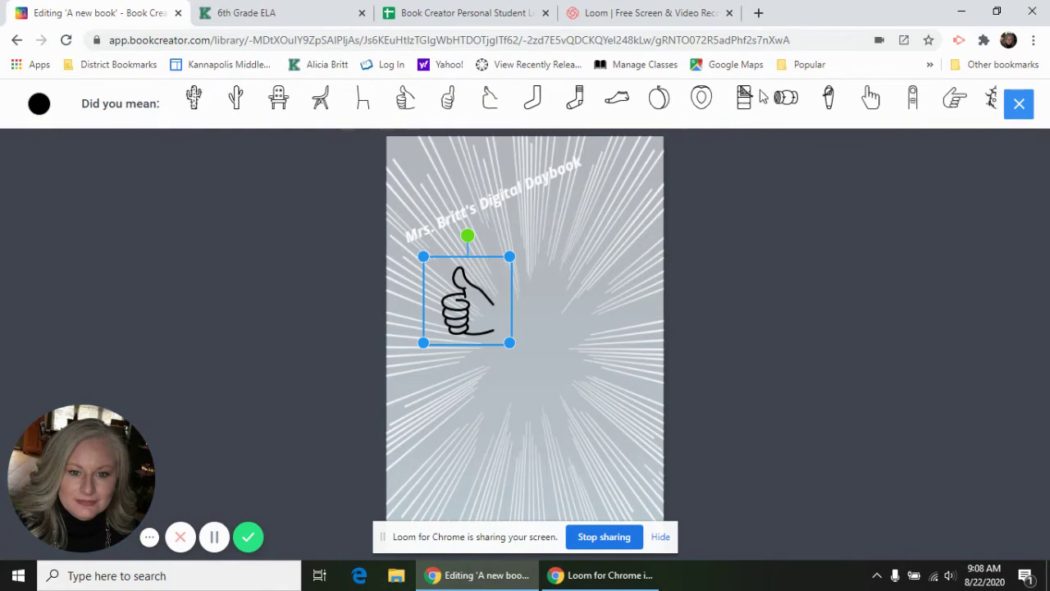
scroll(762, 97, "right", 3)
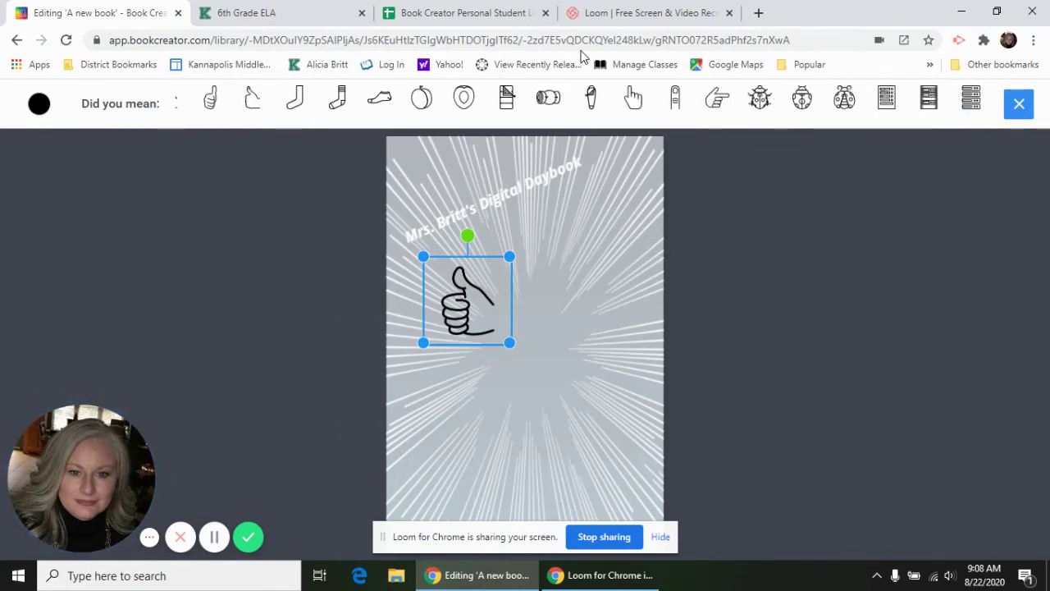
scroll(463, 107, "left", 4)
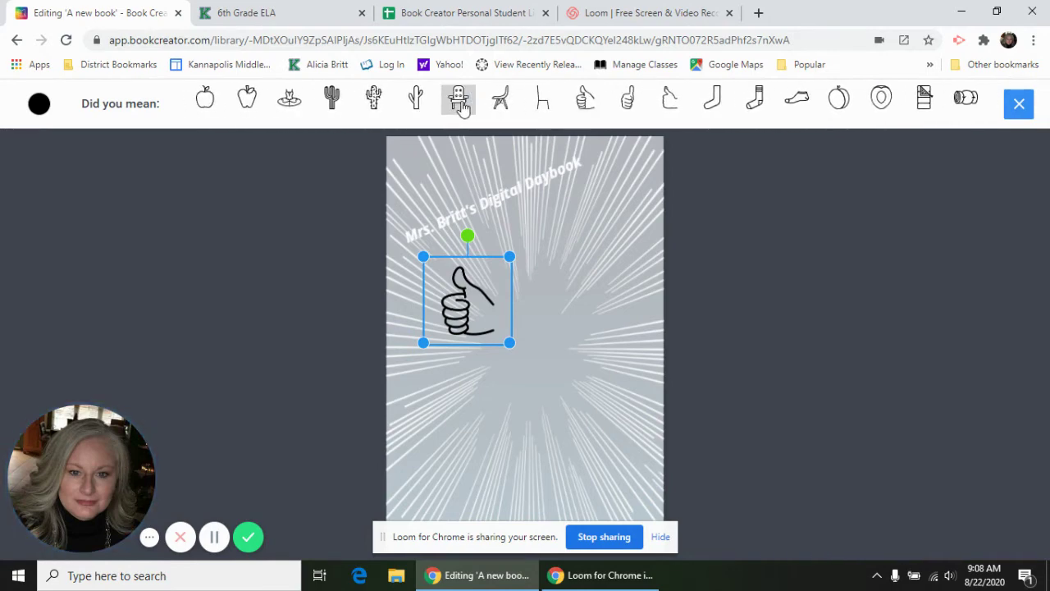
left_click(461, 106)
left_click(207, 100)
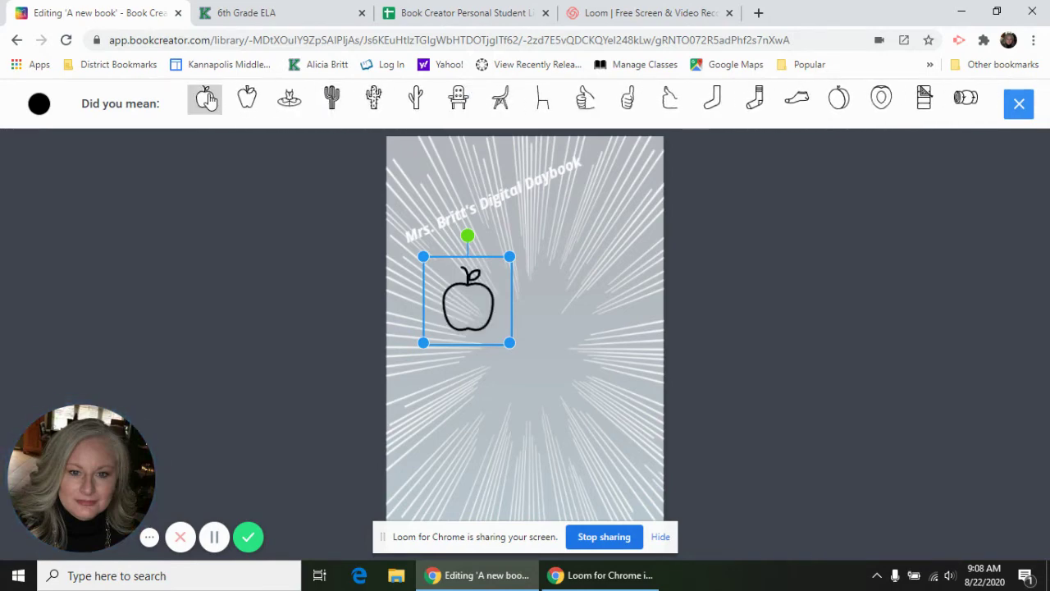
scroll(206, 99, "left", 3)
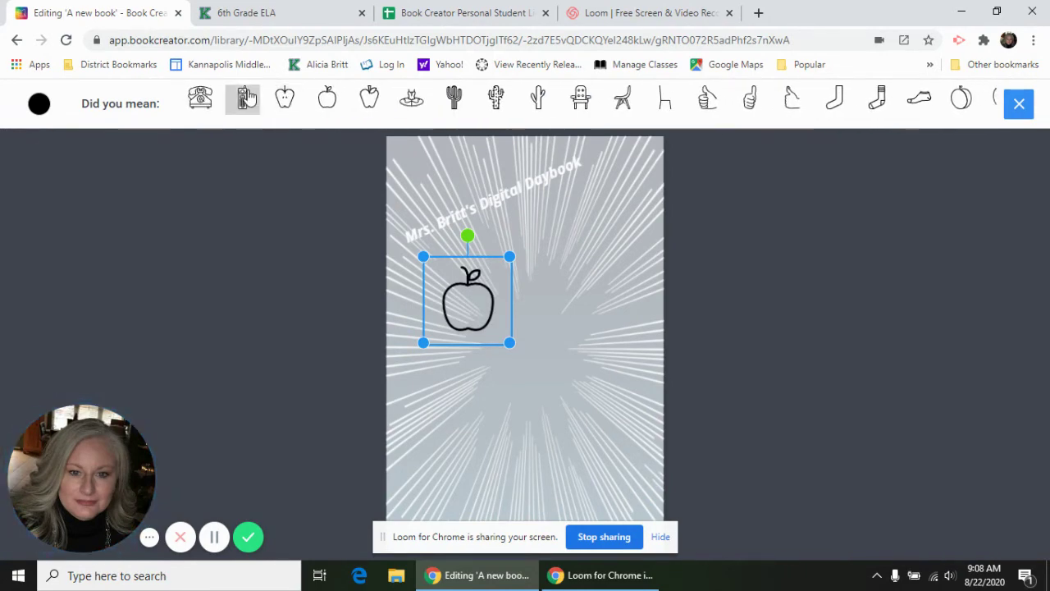
left_click(247, 97)
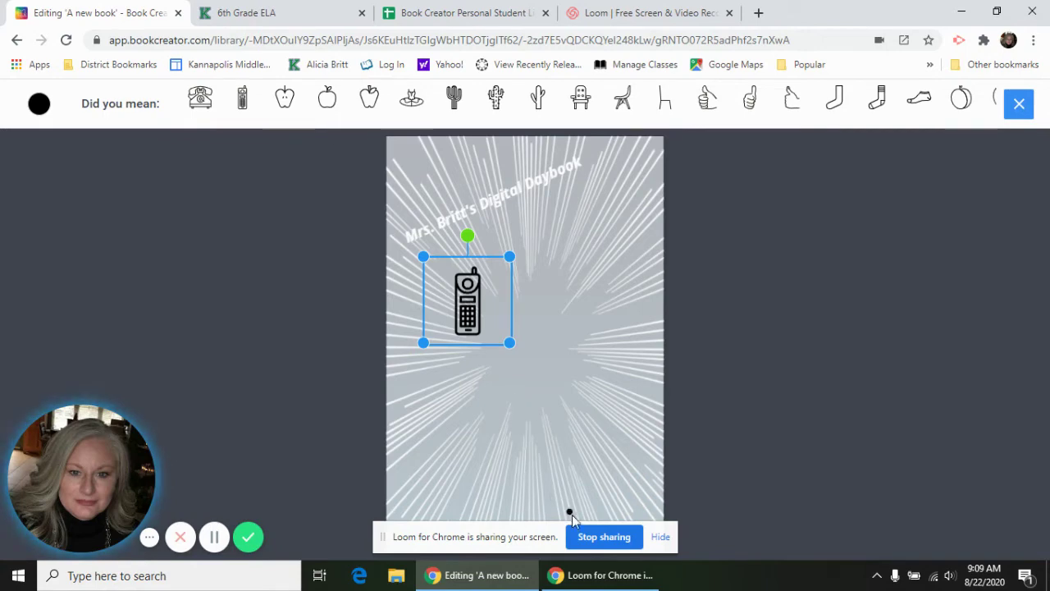
left_click(598, 392)
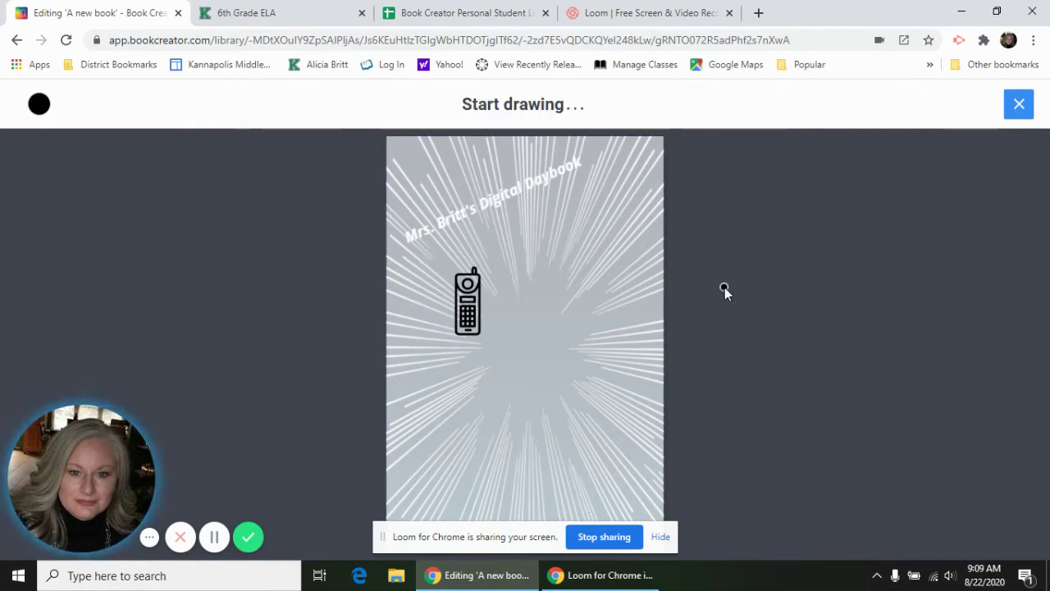
left_click(1015, 111)
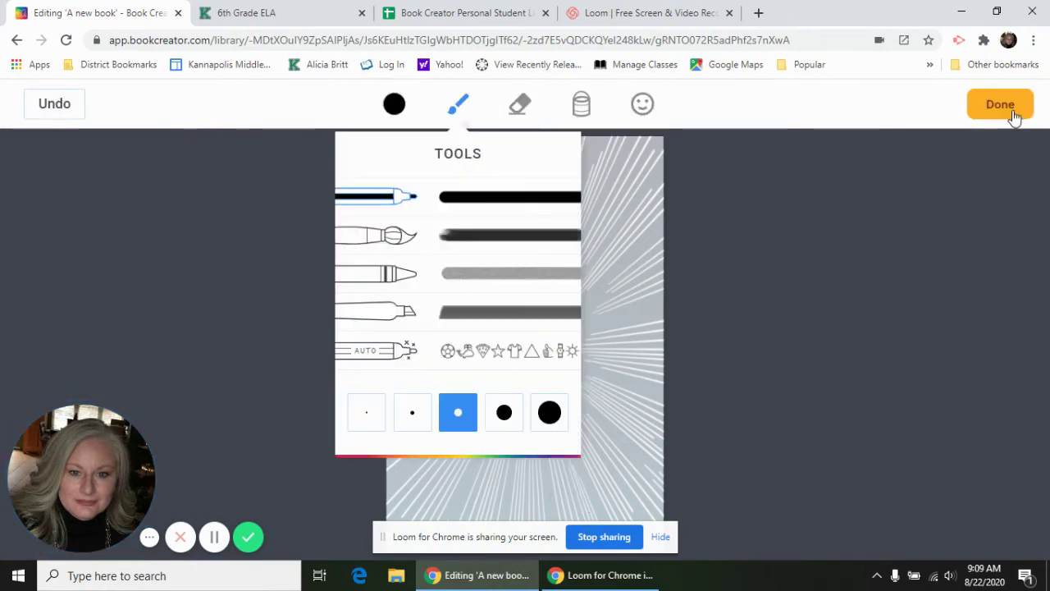
left_click(1008, 108)
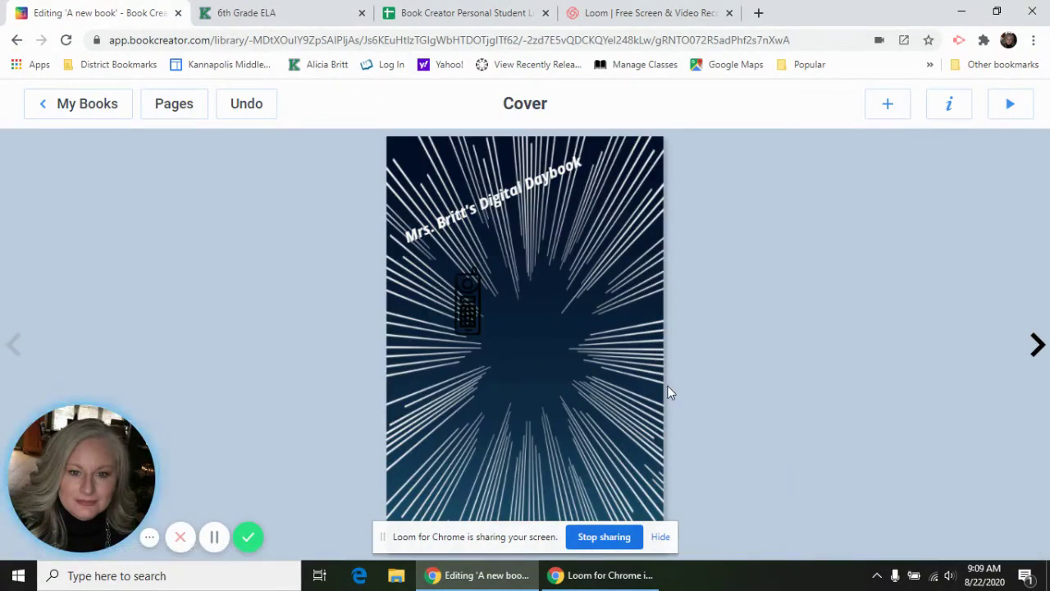
Select the phone drawing on the cover and delete it.
left_click(460, 301)
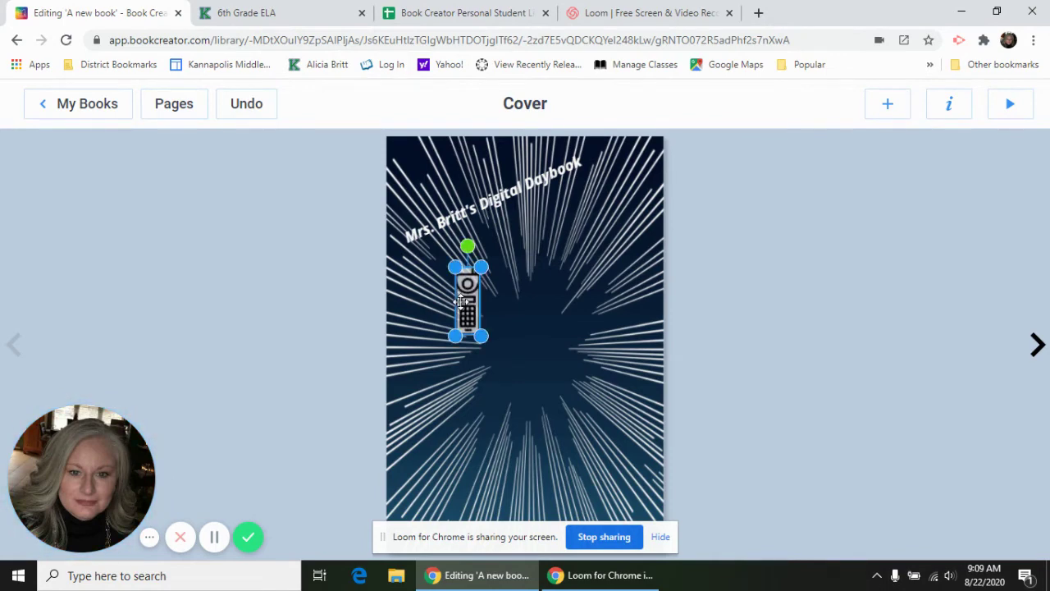
key("Delete")
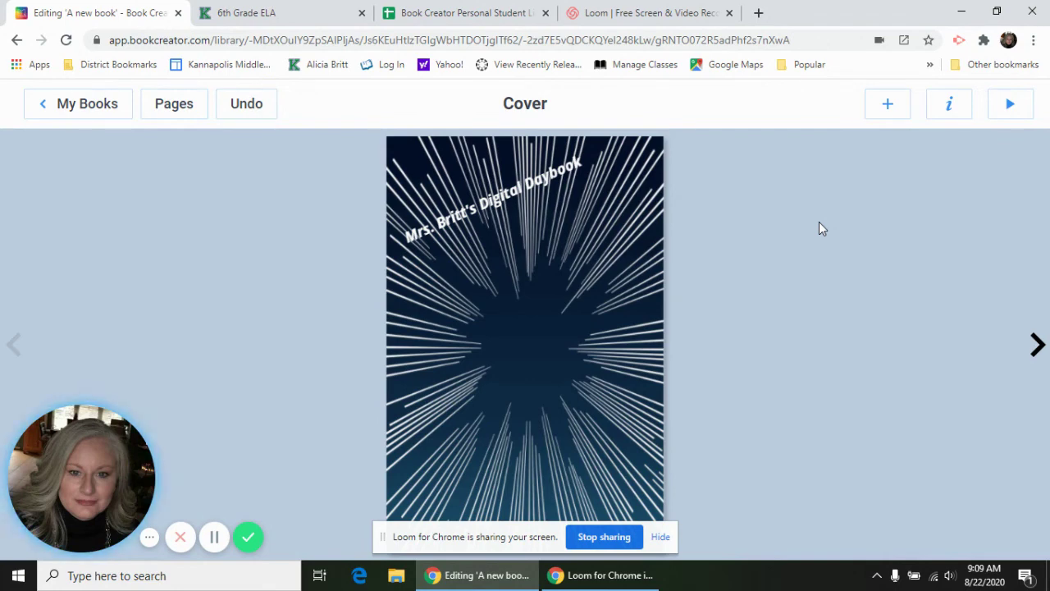
Add a thought bubble from Shapes and shift its tail circles slightly left.
left_click(882, 110)
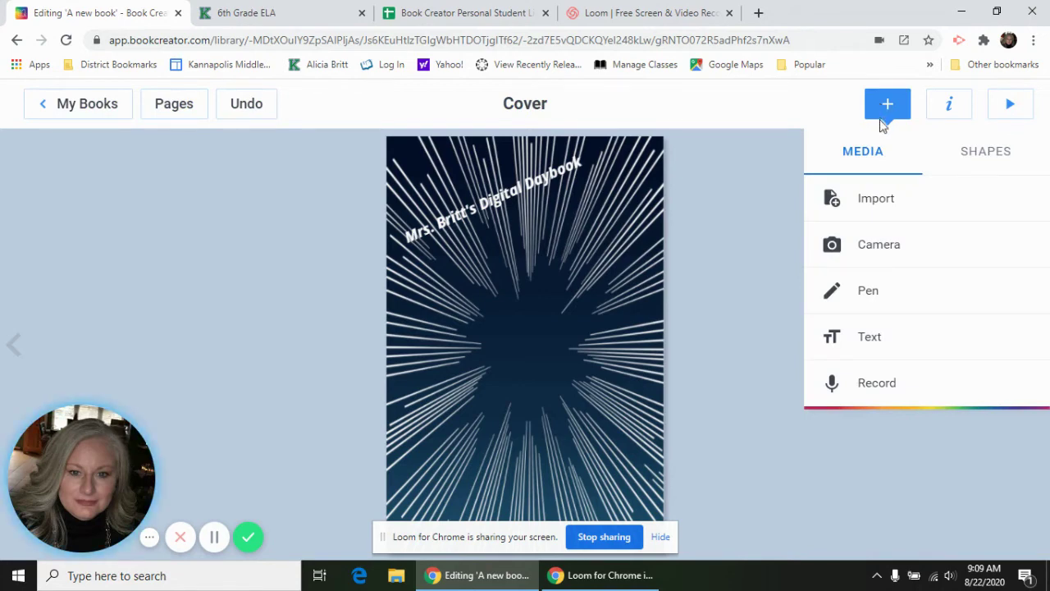
left_click(984, 164)
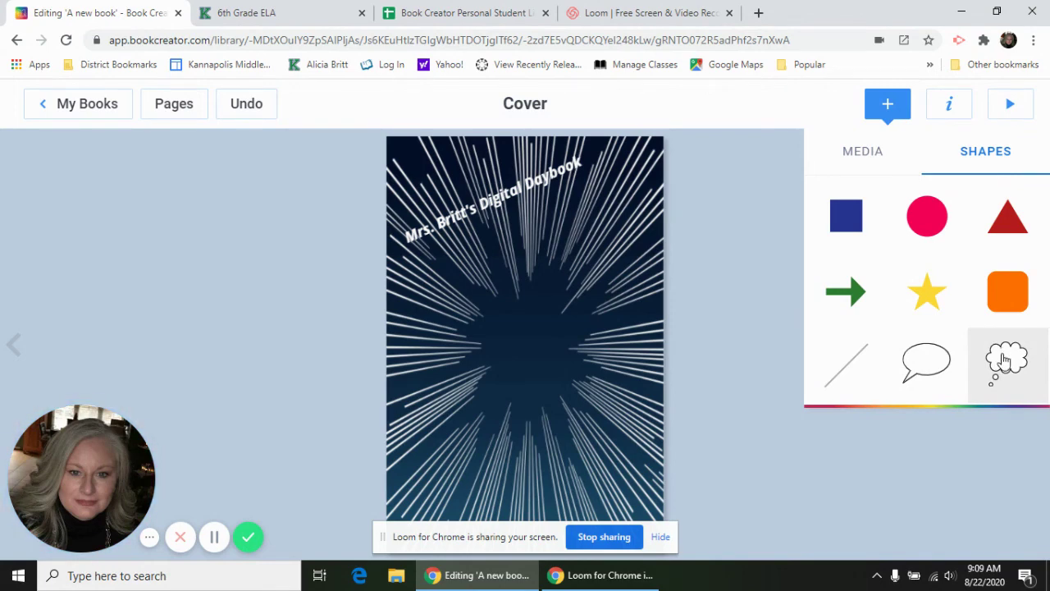
left_click(1004, 361)
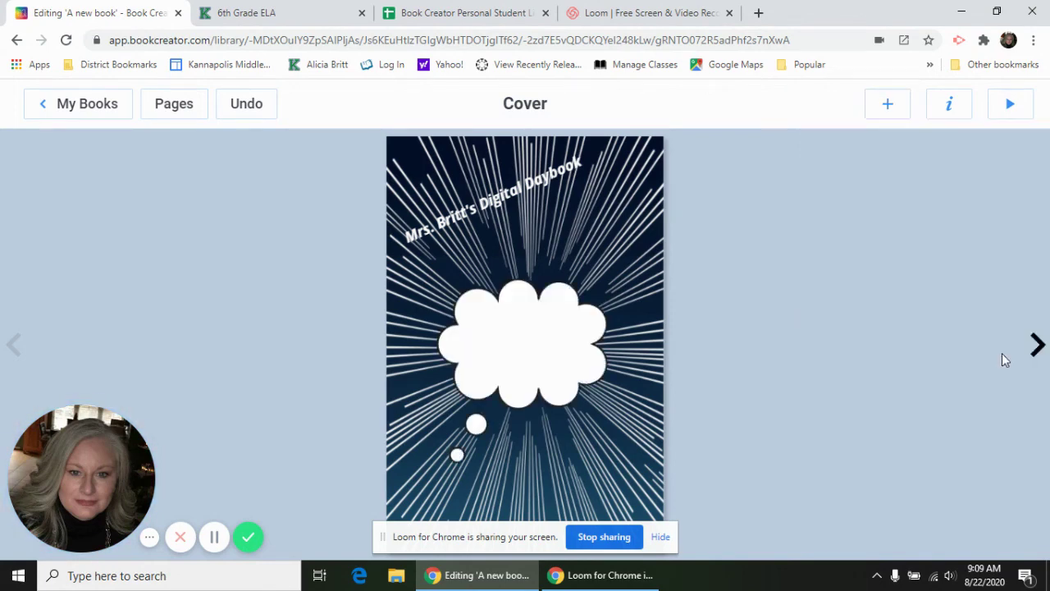
left_click(594, 346)
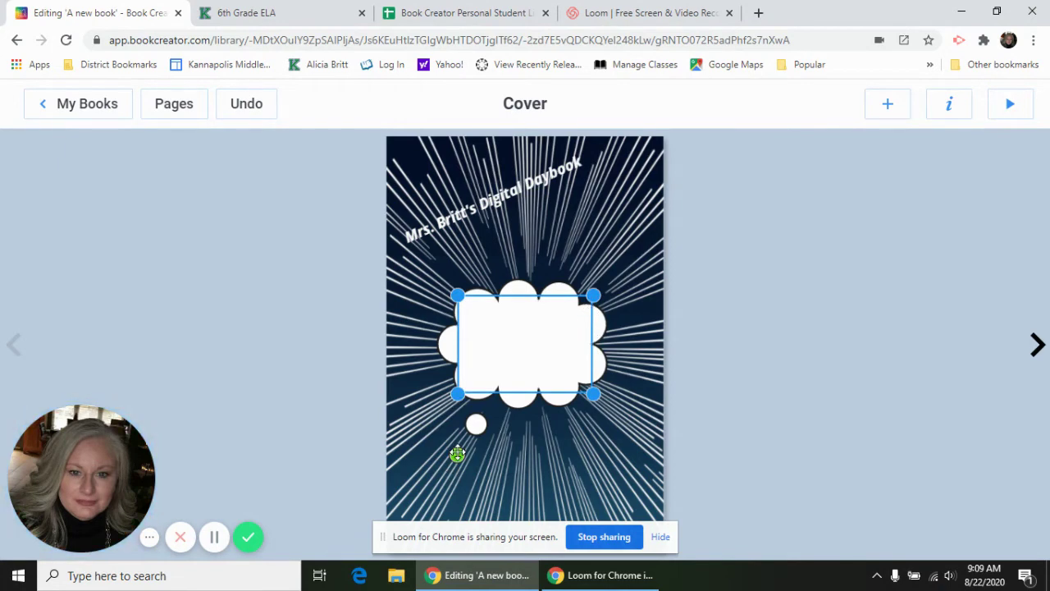
mouse_move(457, 454)
left_mouse_down()
mouse_move(513, 459)
mouse_move(617, 435)
mouse_move(633, 277)
mouse_move(647, 227)
mouse_move(659, 227)
mouse_move(602, 402)
mouse_move(412, 417)
mouse_move(476, 254)
mouse_move(648, 207)
mouse_move(402, 500)
mouse_move(464, 452)
mouse_move(438, 455)
left_mouse_up()
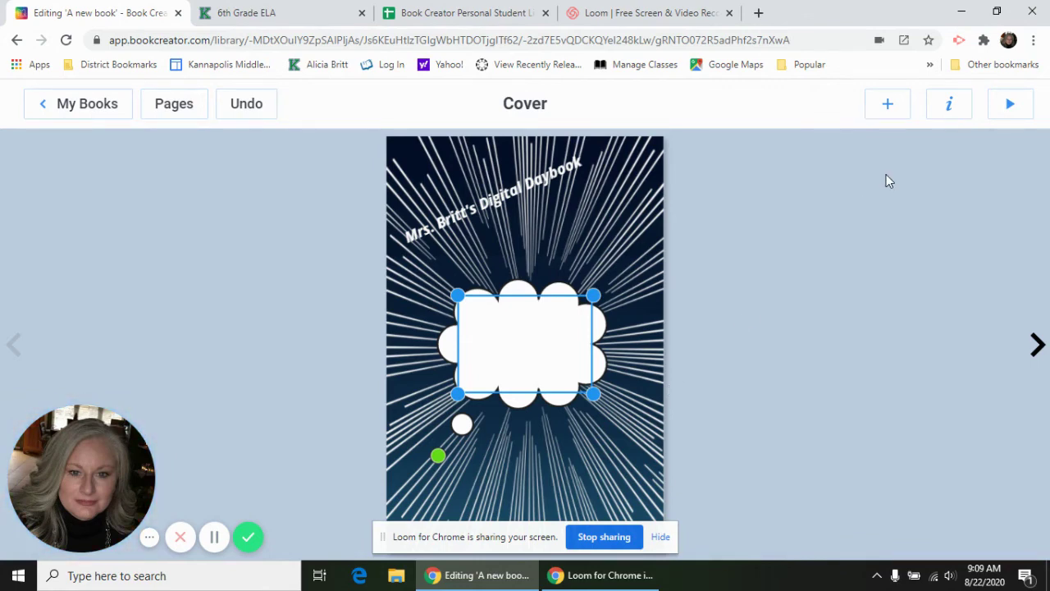
Add a text box reading 'Where brilliance begins . . .'.
left_click(884, 103)
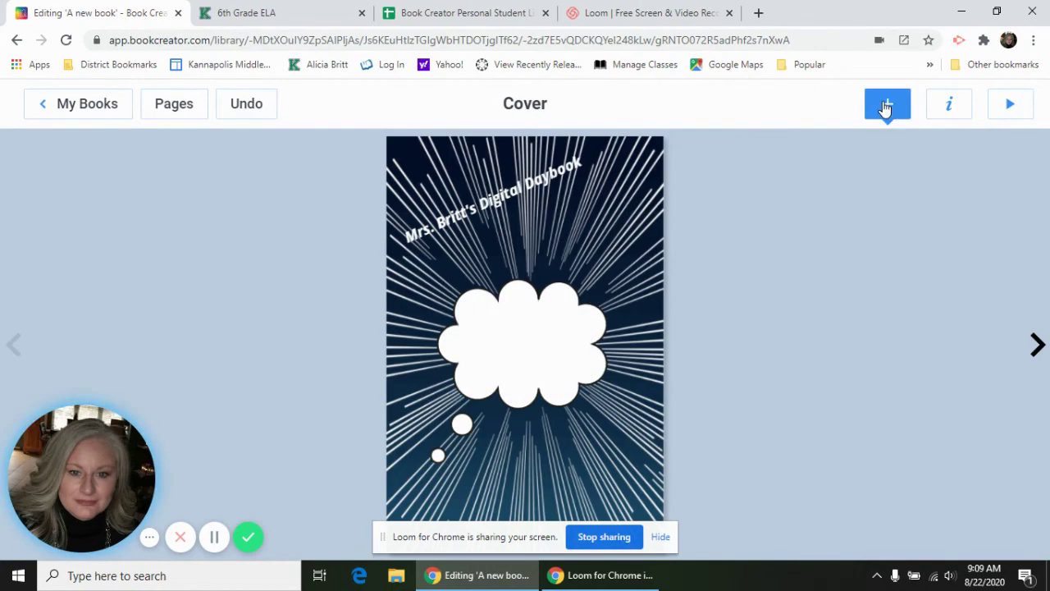
left_click(863, 340)
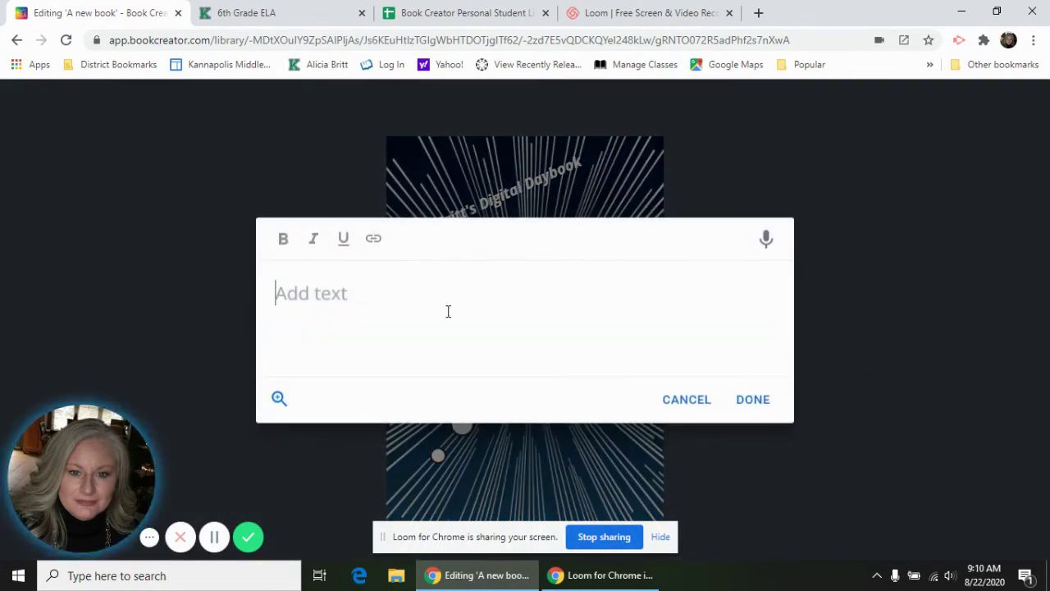
type("Whe")
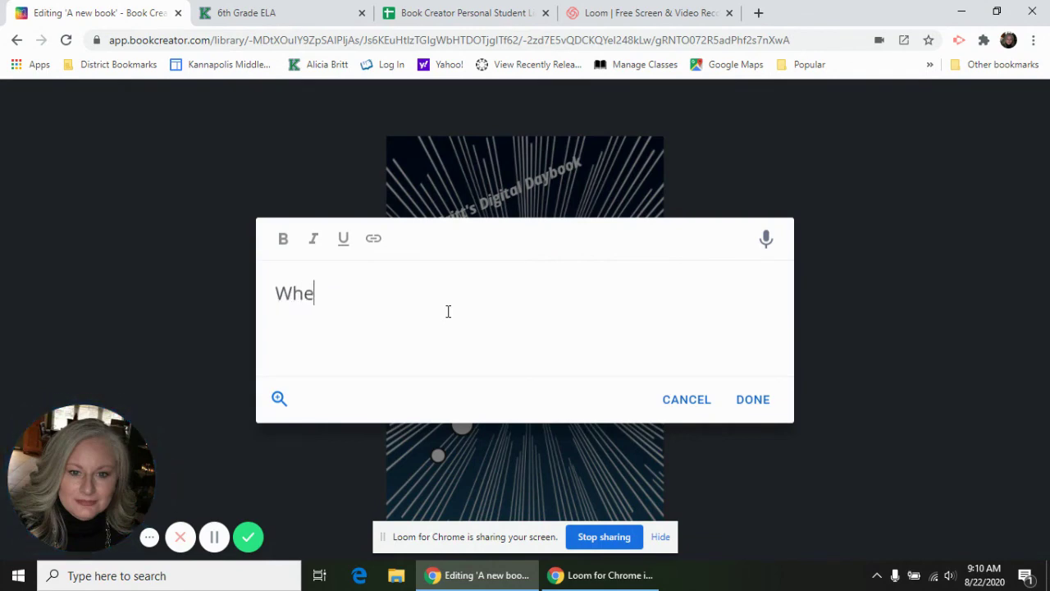
type("re brilliance begi")
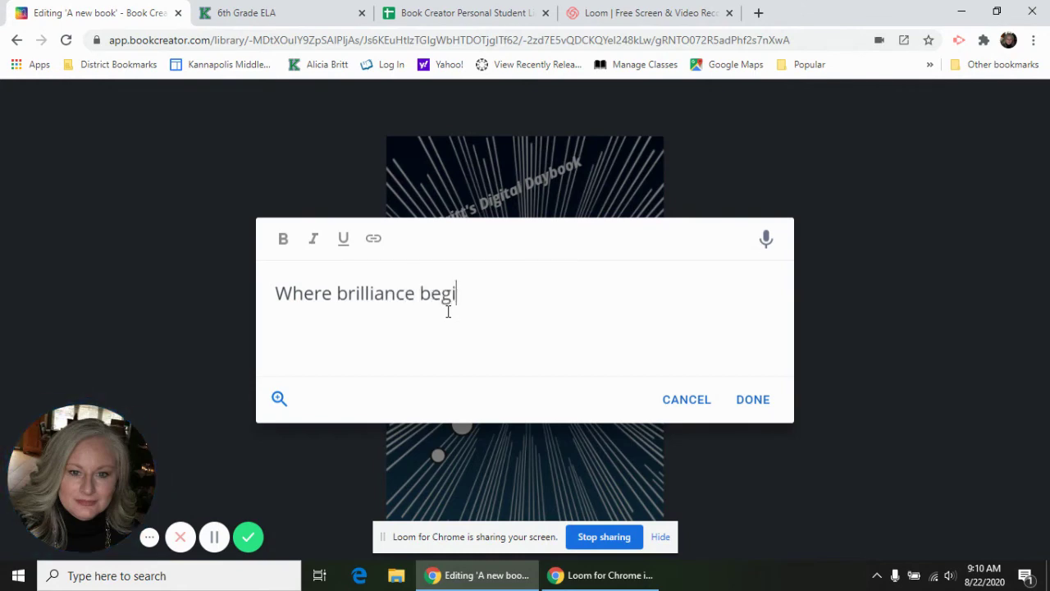
type("ns . . .")
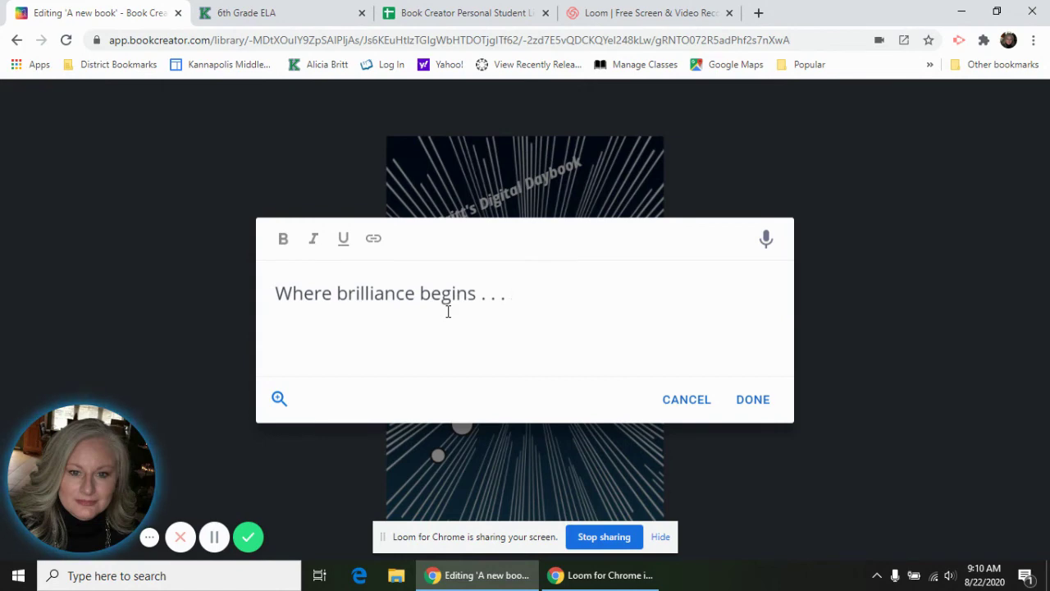
Italicize the phrase and position it inside the thought bubble.
left_click(314, 243)
left_click_drag(267, 283, 555, 313)
left_click(318, 240)
left_click(762, 402)
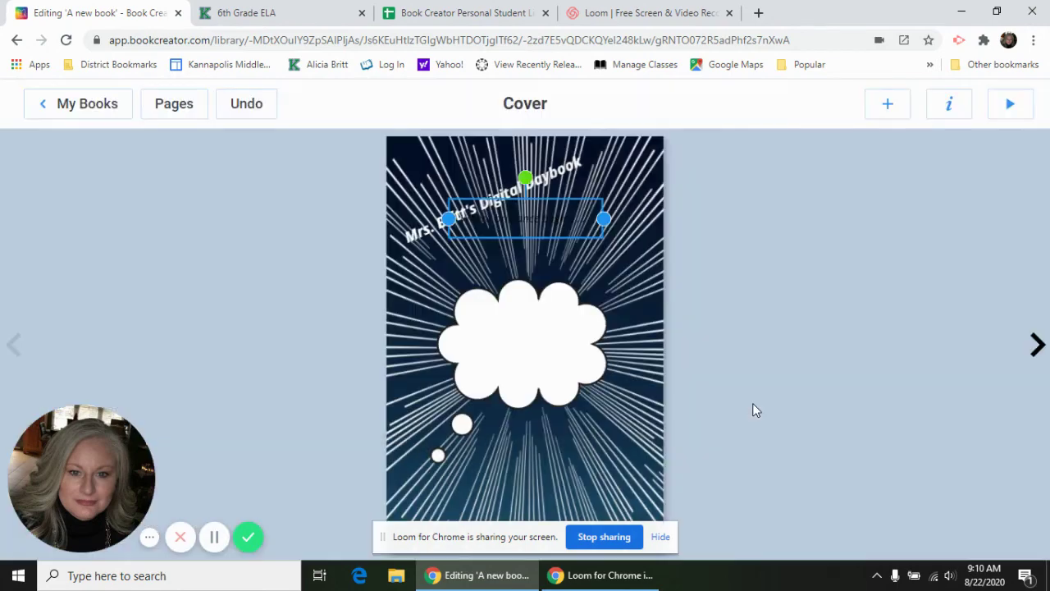
left_click_drag(537, 214, 509, 304)
mouse_move(534, 344)
left_mouse_down()
mouse_move(535, 326)
mouse_move(520, 354)
mouse_move(520, 345)
left_mouse_up()
Enlarge the 'Where brilliance begins...' caption to font size 29 so it wraps onto two lines in the cloud.
left_click(544, 421)
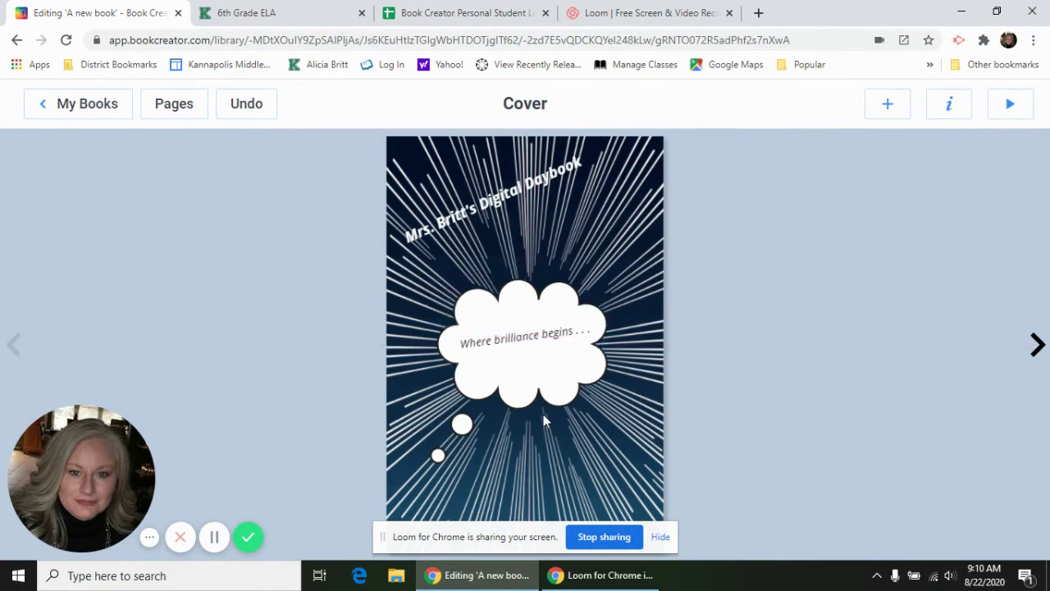
left_click(521, 335)
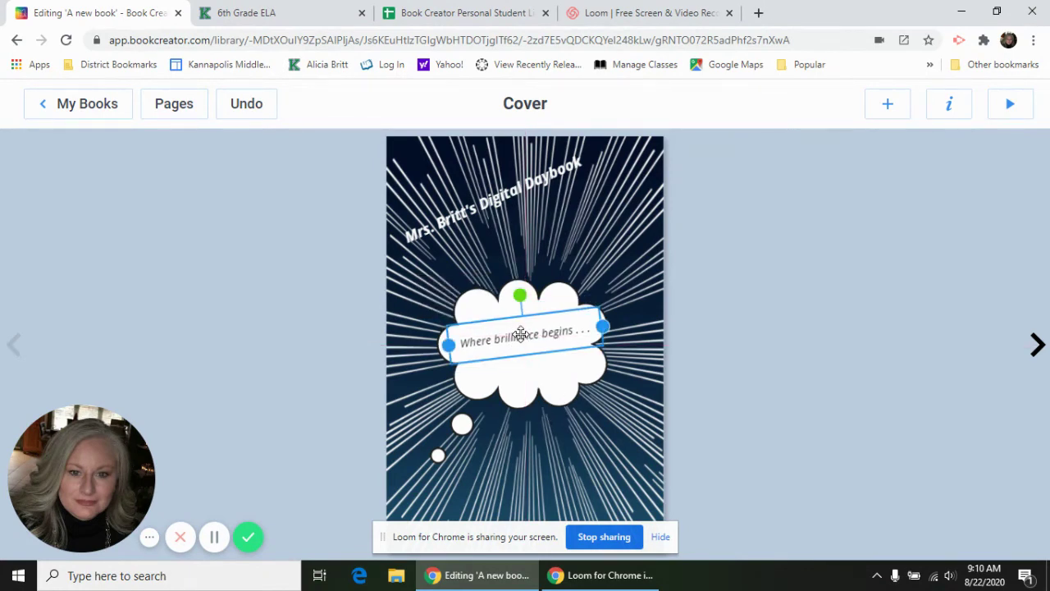
left_click(933, 102)
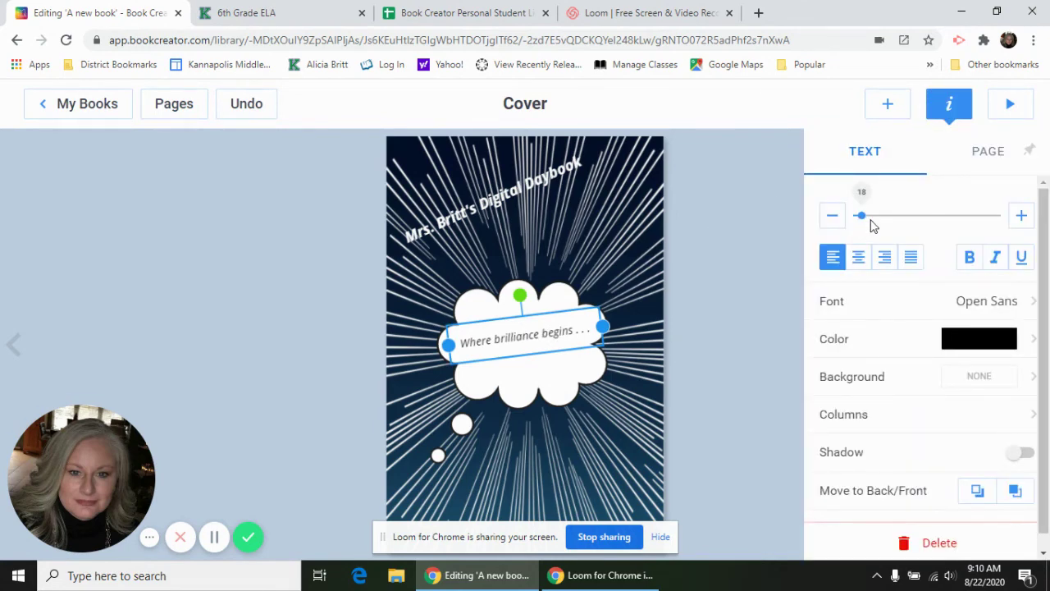
left_click_drag(861, 213, 865, 216)
left_click(752, 247)
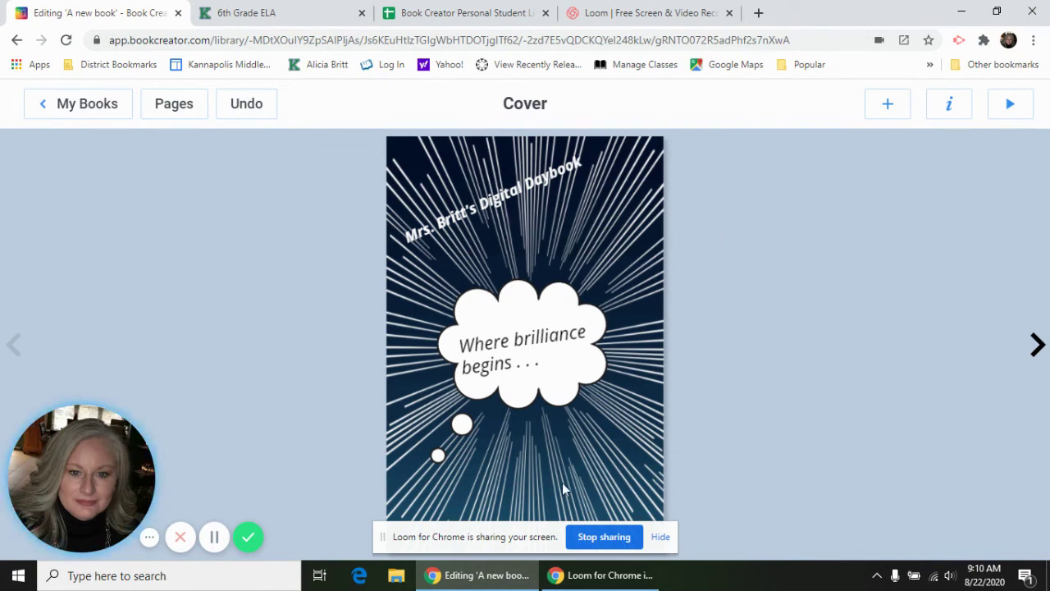
left_click(900, 113)
left_click(948, 109)
scroll(943, 383, "down", 3)
left_click(888, 105)
left_click(987, 151)
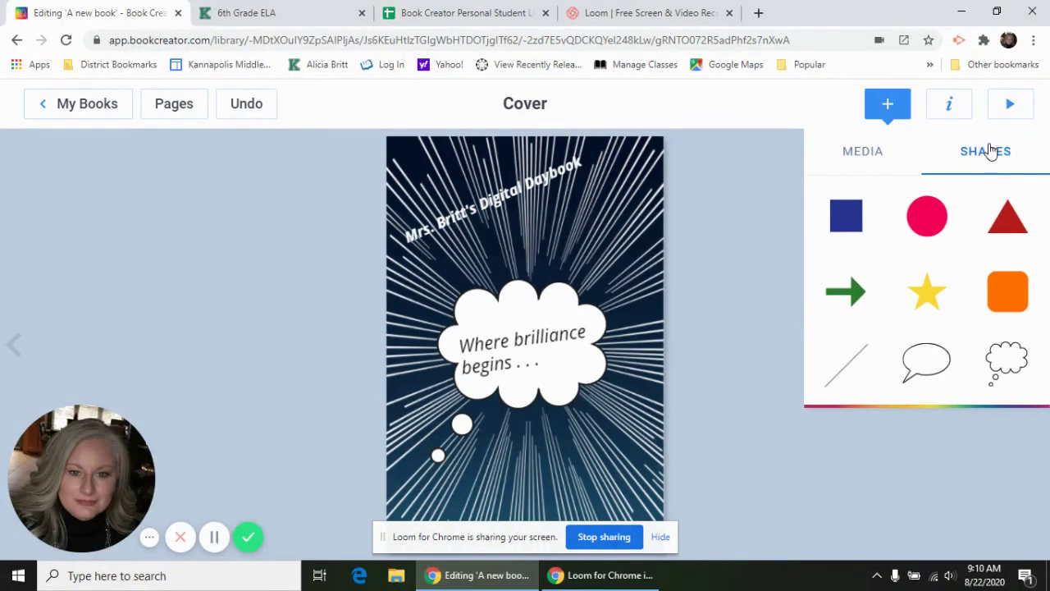
left_click(871, 155)
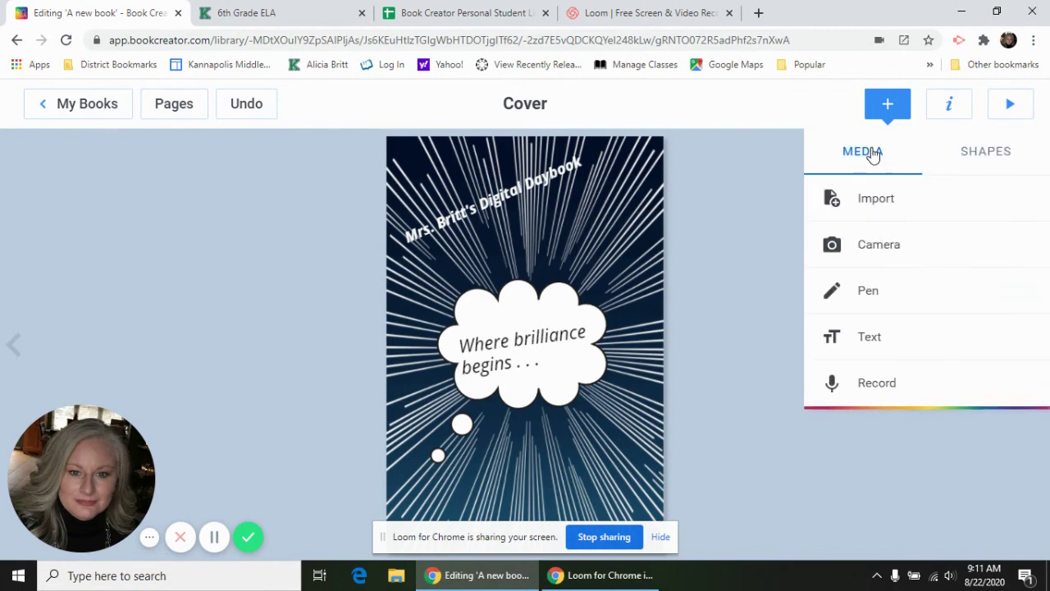
left_click(867, 201)
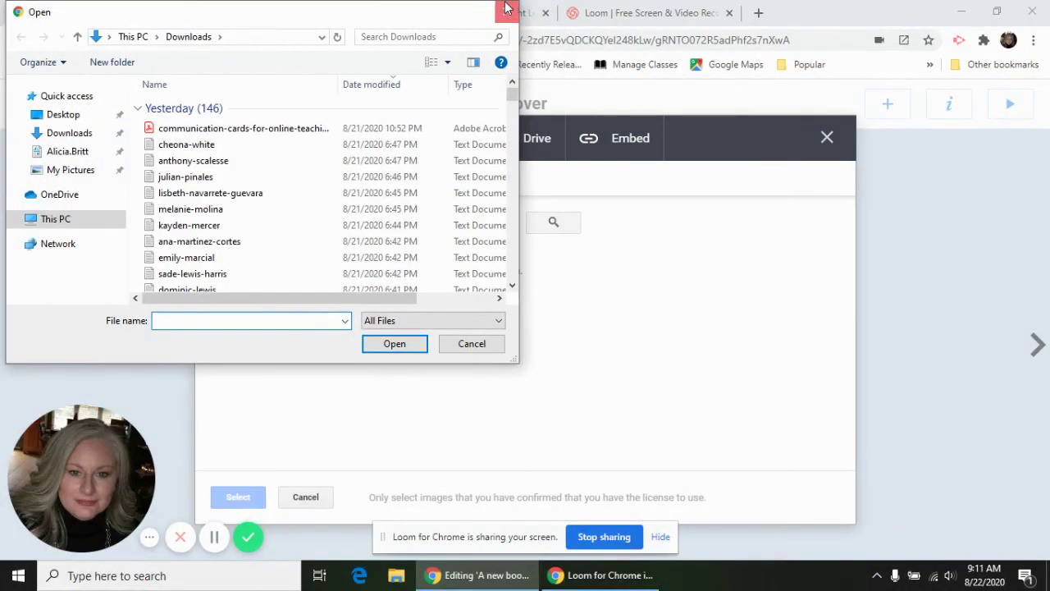
left_click(504, 10)
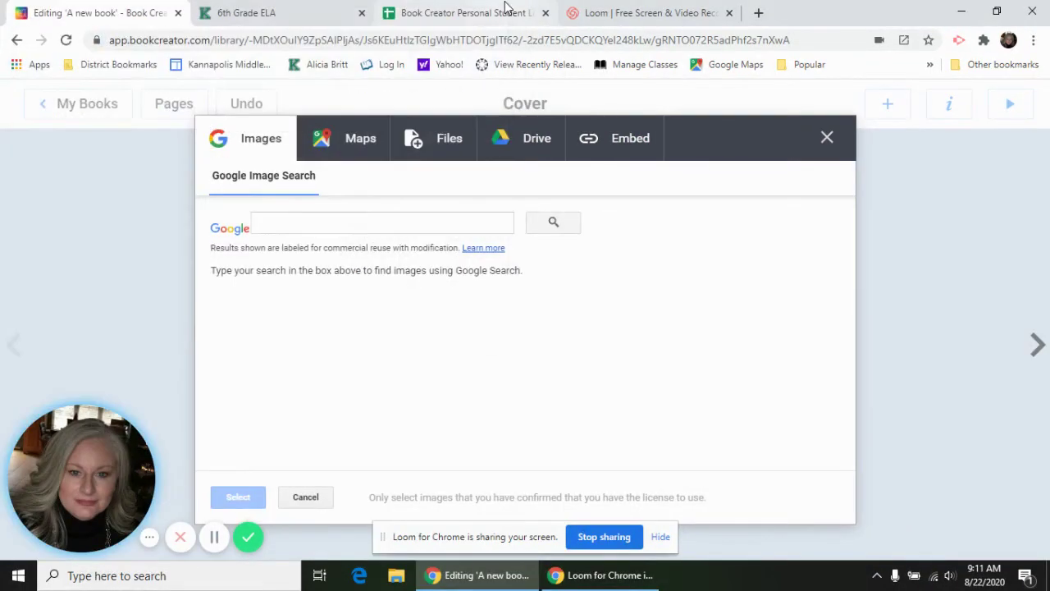
left_click(825, 138)
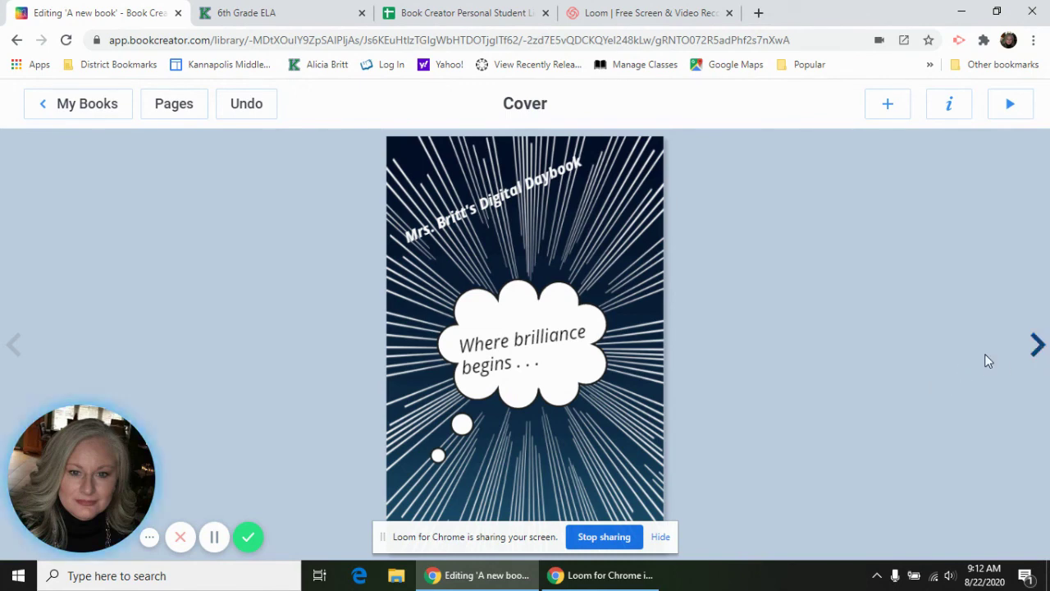
Flip to page 2 and insert a text box reading 'Table of Contents' near its top left.
left_click(1037, 348)
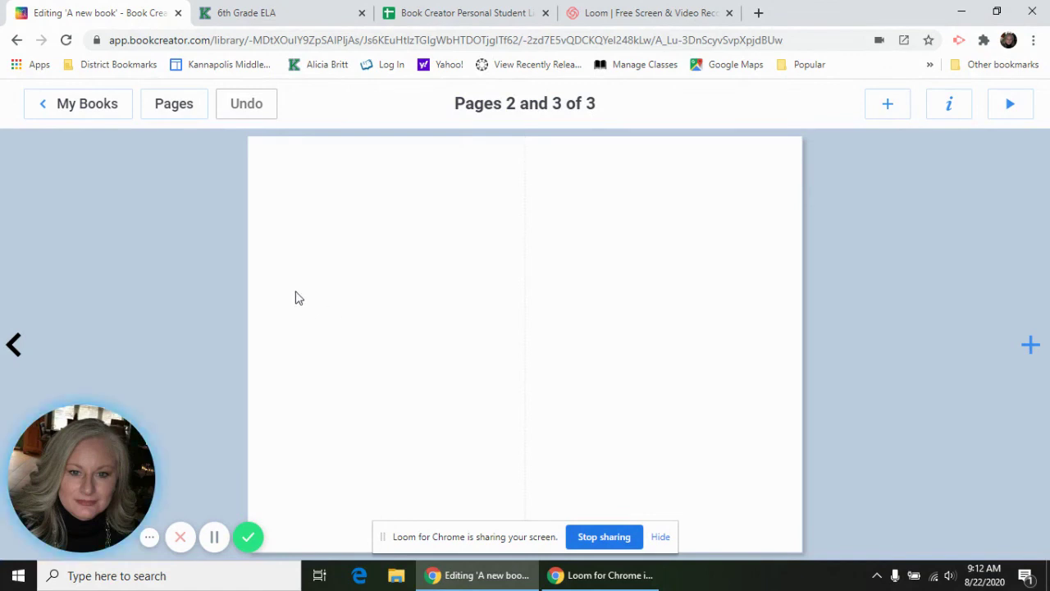
left_click(885, 105)
left_click(874, 335)
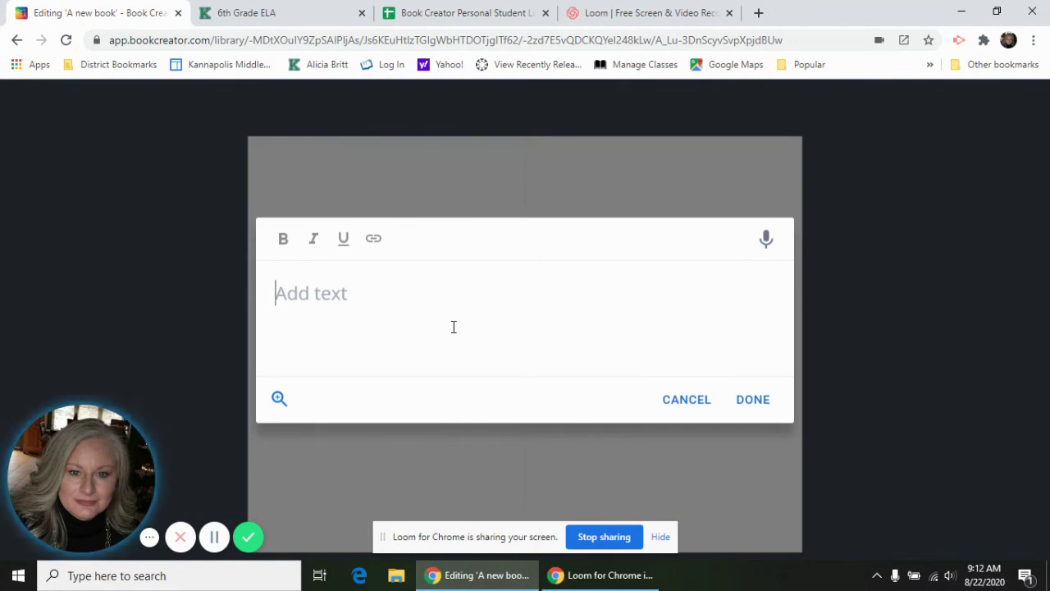
type("Table o")
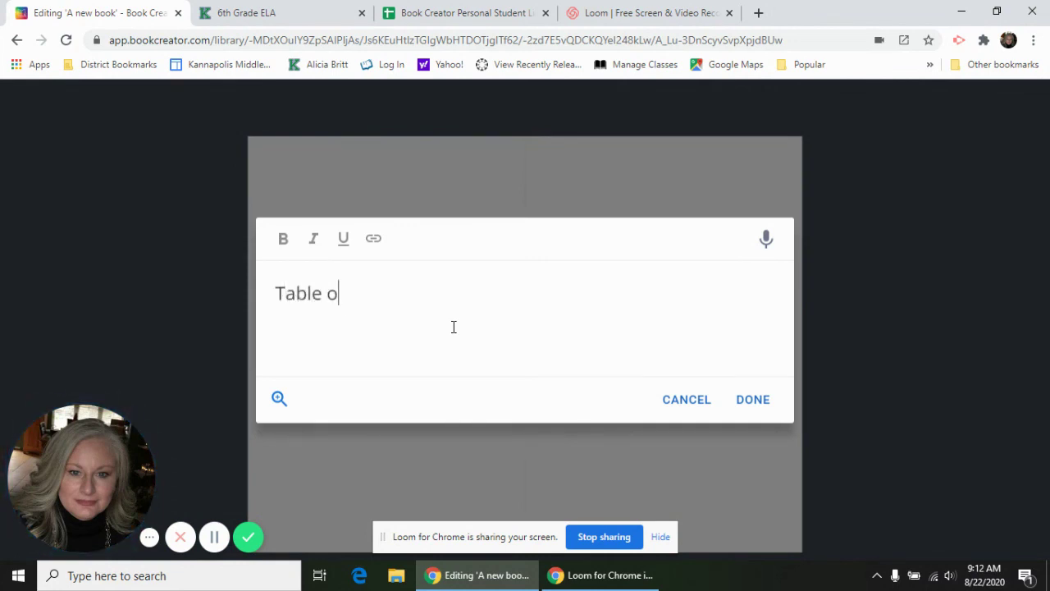
type("f Contents")
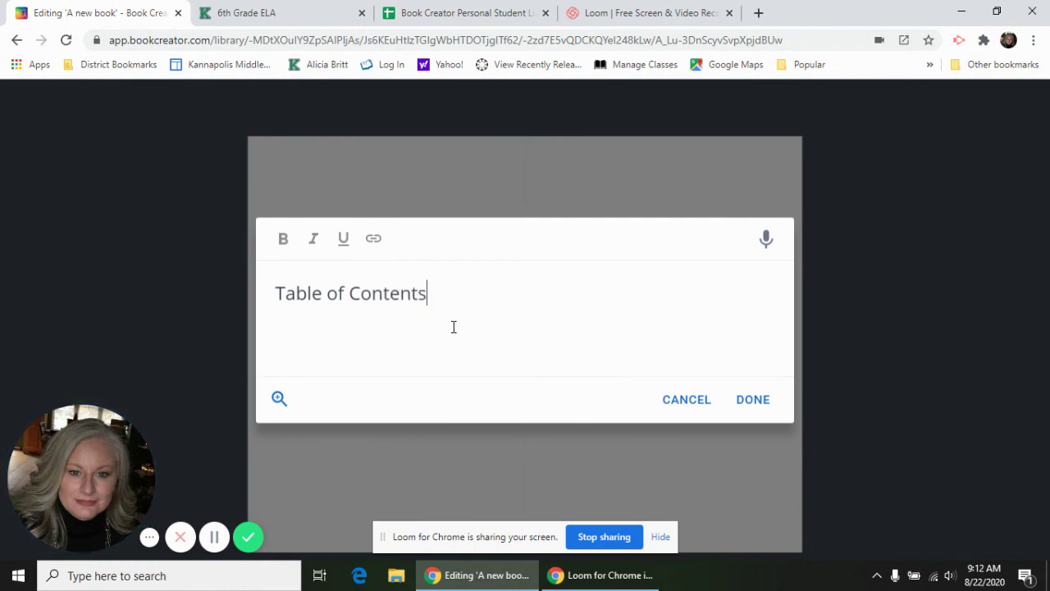
left_click(753, 405)
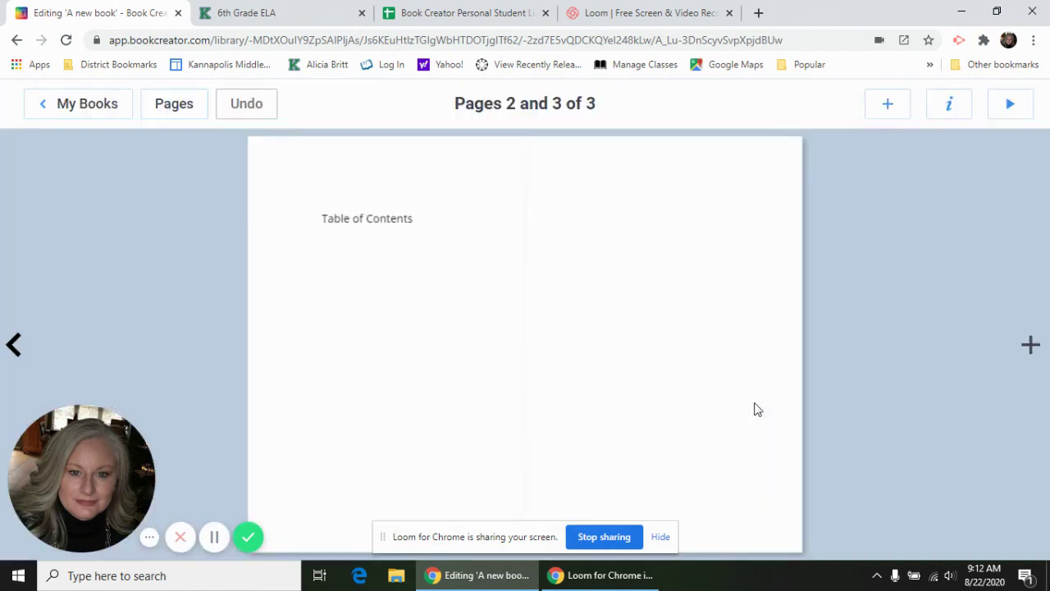
Center-align and enlarge the Table of Contents heading, widen it to one line, and move it up to the page top.
left_click_drag(343, 215, 347, 213)
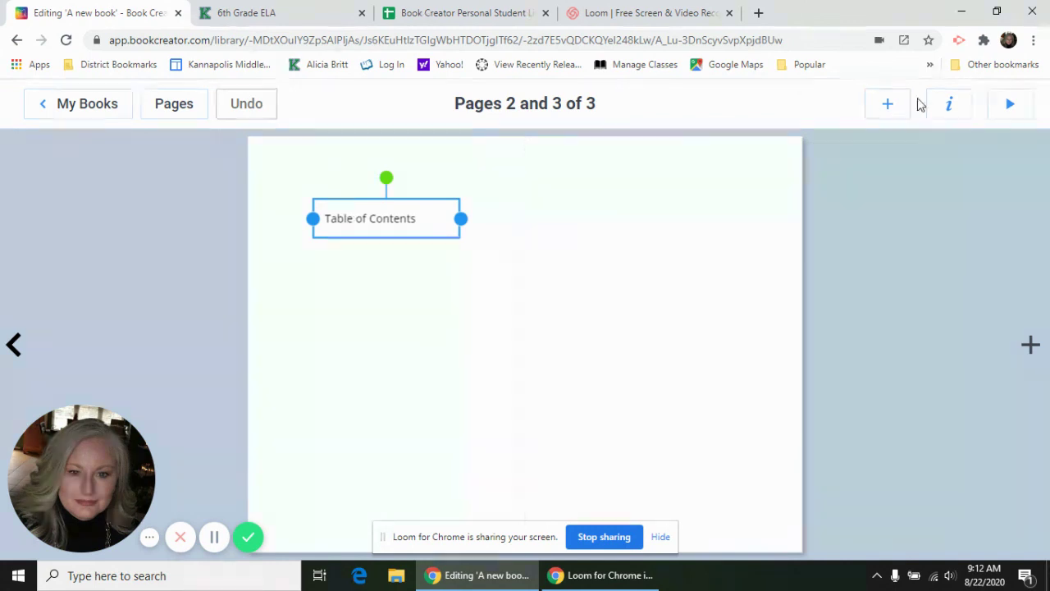
left_click(948, 107)
left_click(858, 259)
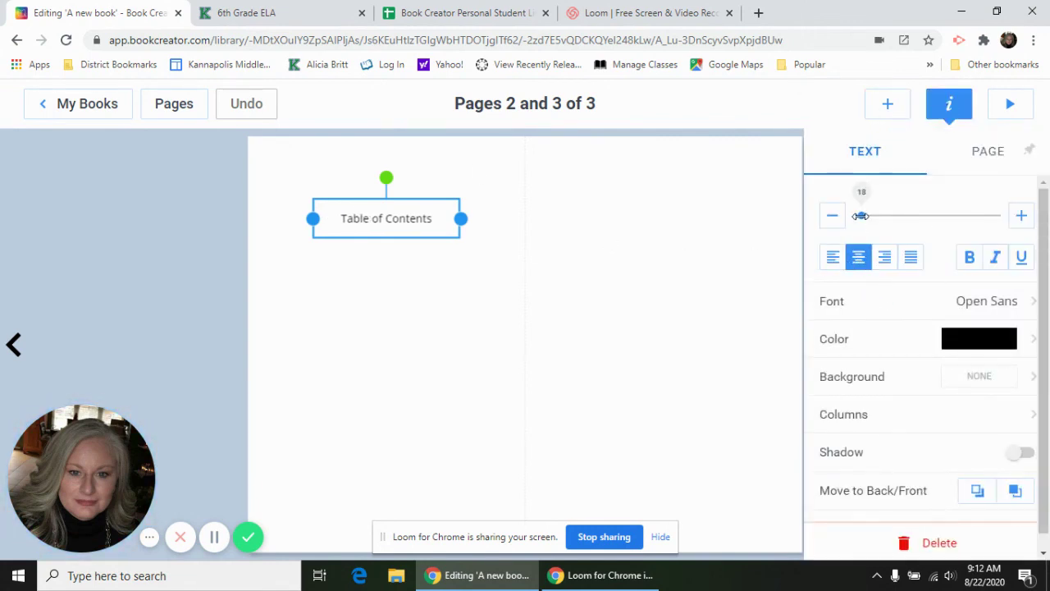
left_click_drag(862, 215, 871, 215)
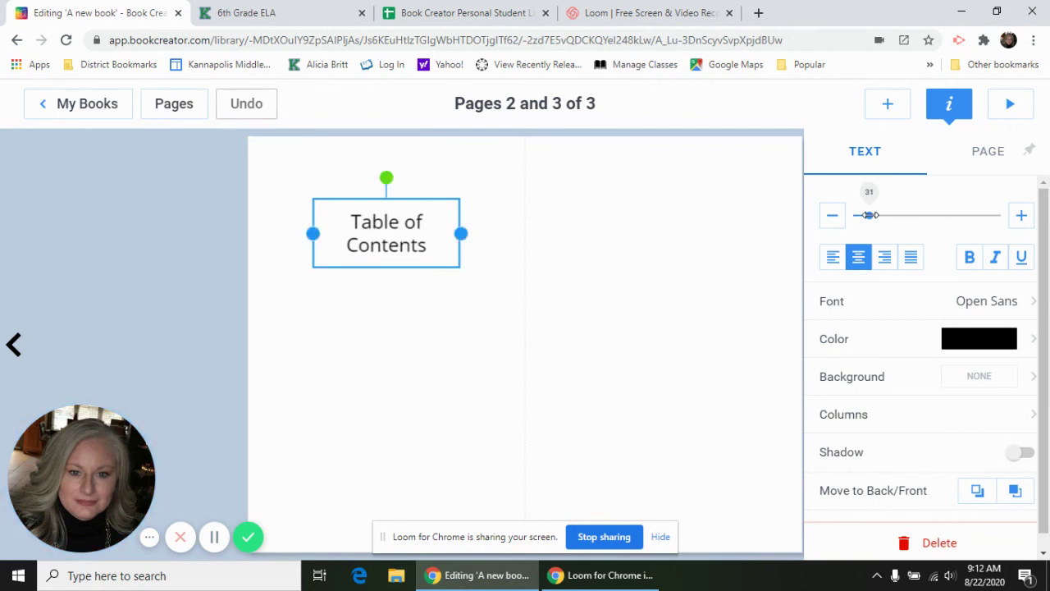
left_click_drag(312, 233, 279, 232)
left_click_drag(356, 221, 389, 185)
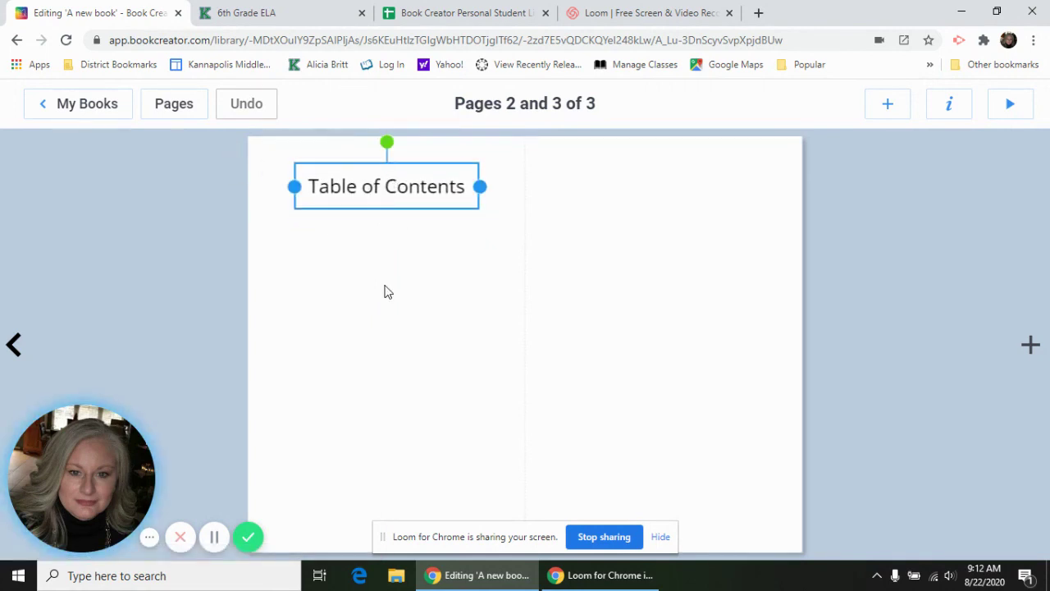